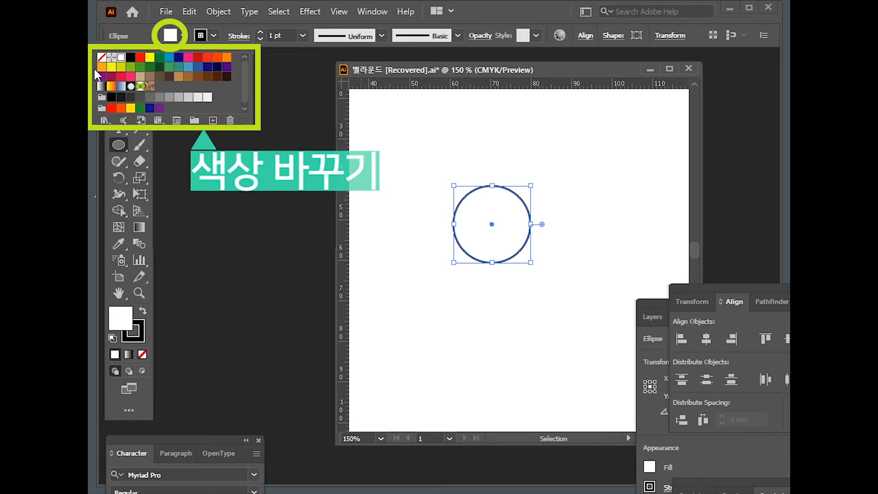
Fill the circle with orange and remove its stroke.
left_click(101, 67)
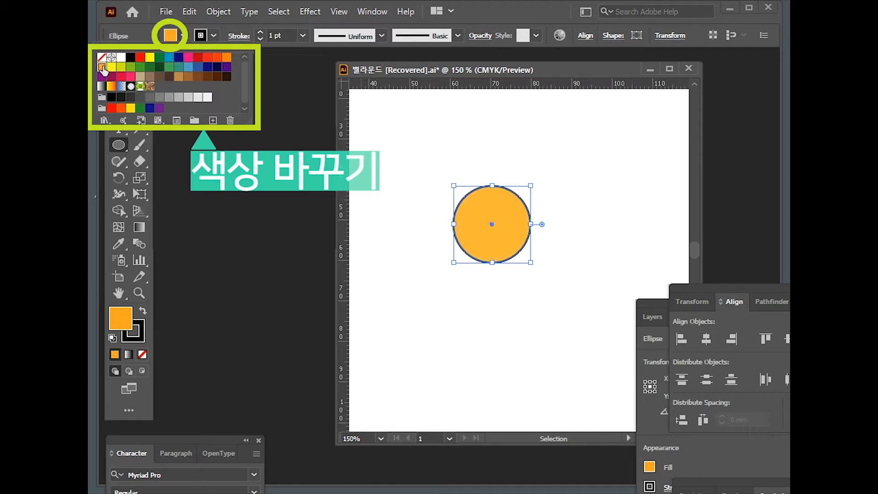
left_click(410, 68)
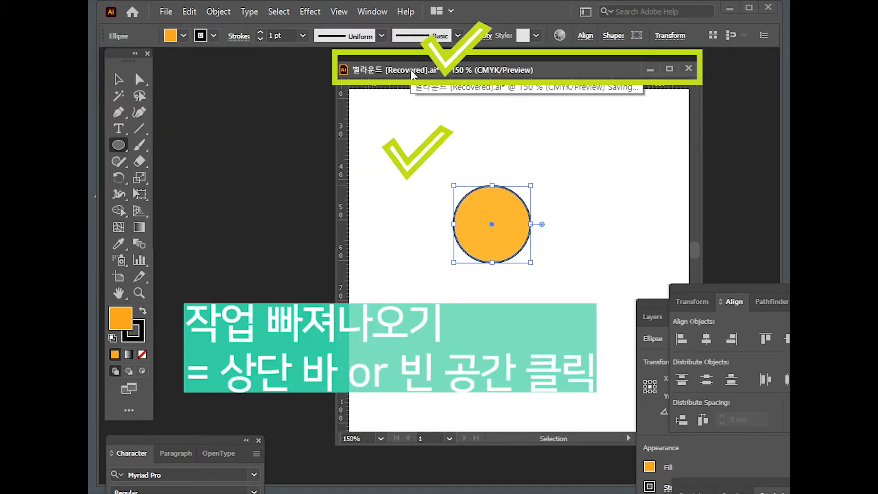
left_click(201, 35)
left_click(101, 57)
left_click(504, 69)
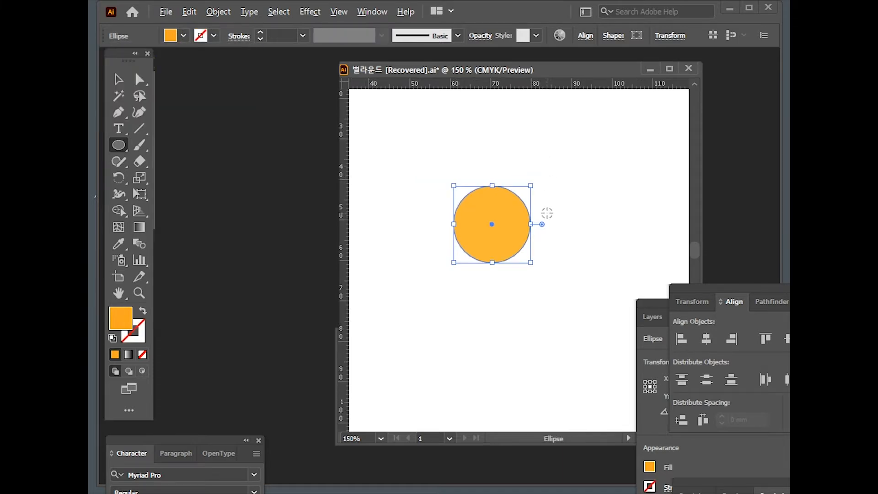
Duplicate the orange circle, placing the copy slightly up and to the left so the two overlap.
scroll(546, 213, "up", 1, "alt")
key("v")
left_click_drag(499, 242, 490, 238, "alt")
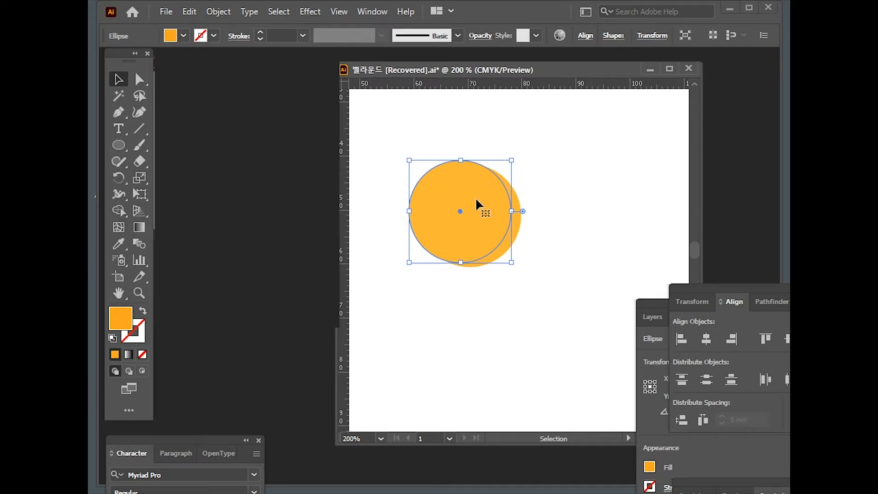
left_click(521, 221)
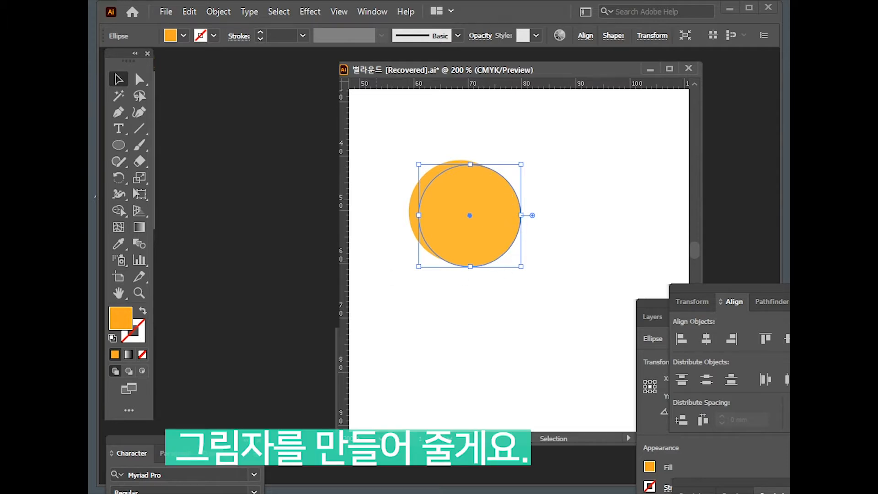
left_click(425, 186)
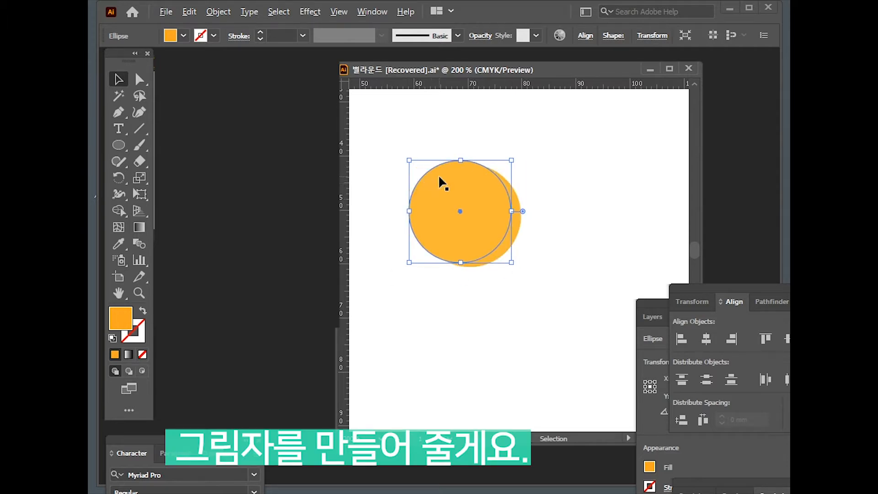
Cut the two overlapping orange circles with the Pathfinder Divide operation and ungroup the resulting pieces.
left_click_drag(444, 174, 594, 121)
left_click(558, 232)
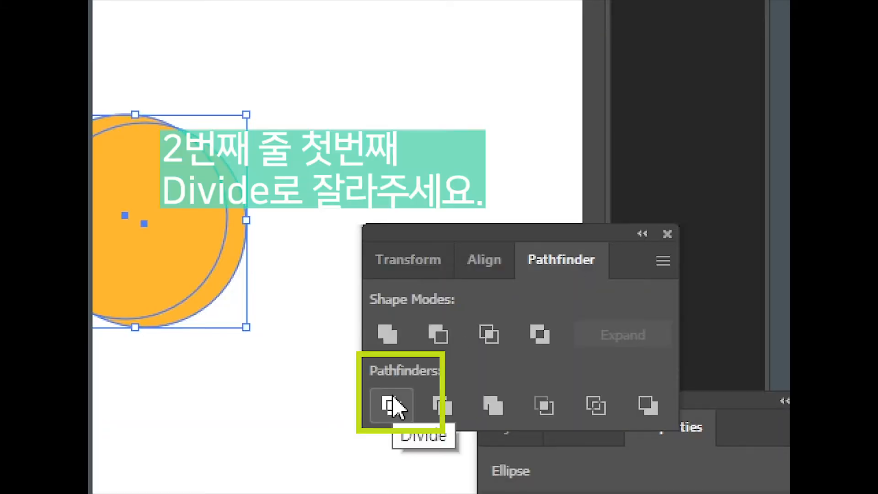
left_click(392, 406)
right_click(457, 186)
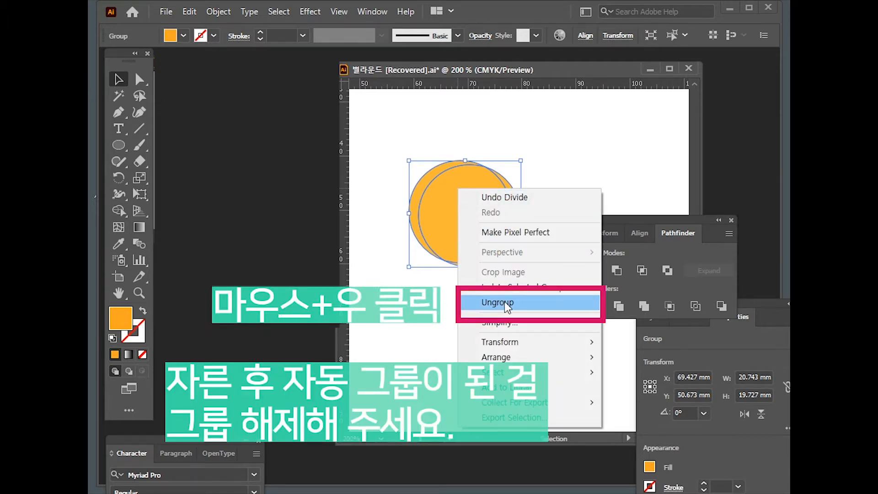
left_click(504, 301)
Delete the central overlap and the left crescent, keeping only the lower-right crescent.
left_click(479, 275)
left_click(457, 232)
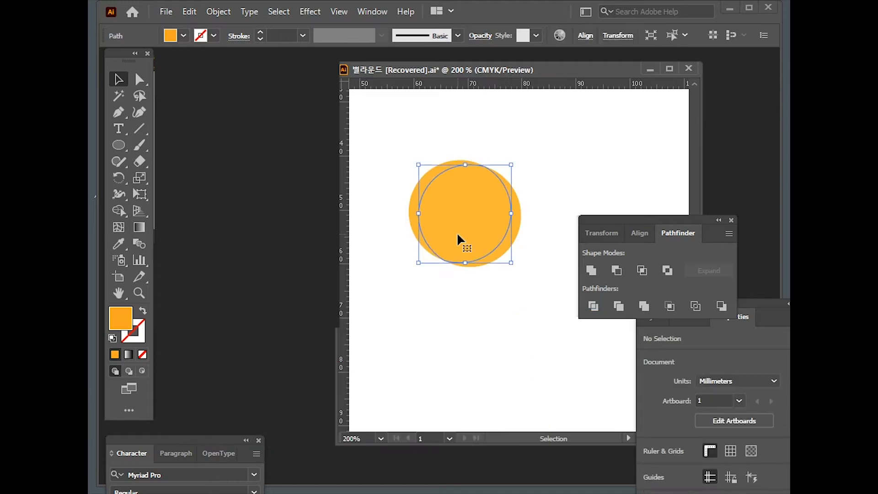
key("Delete")
left_click(419, 201)
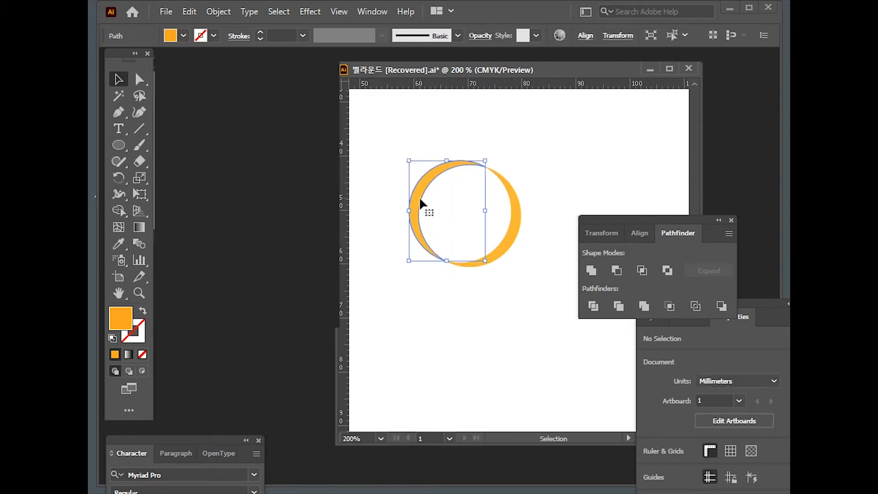
key("Delete")
left_click(499, 250)
left_click_drag(539, 272, 520, 276)
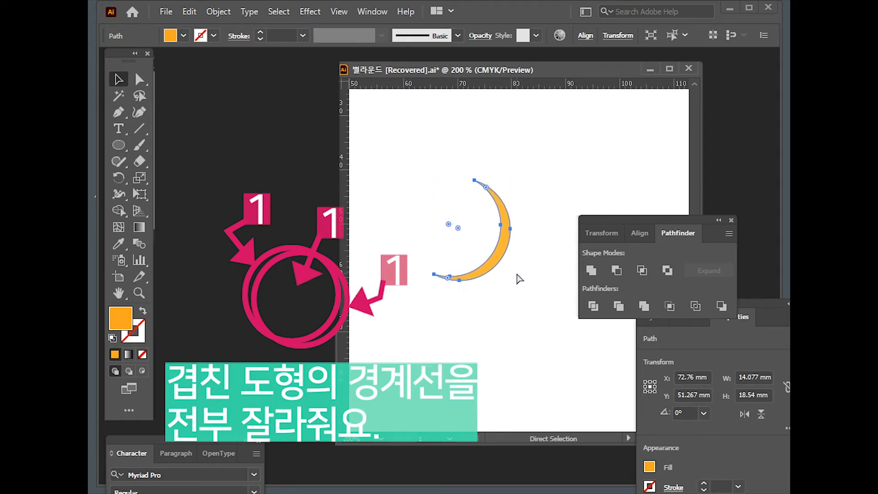
Undo the piece deletions, the ungrouping and the Divide operation on the overlapping circles.
key("ctrl+z")
key("ctrl+z")
key("ctrl+z")
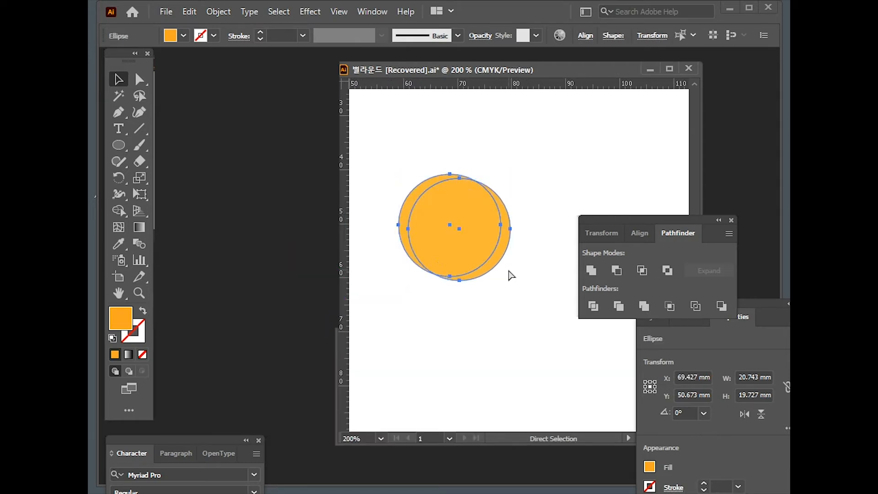
Place a copy of one orange circle in the empty area up and to the right of the overlapping pair.
left_click(539, 281)
left_click_drag(474, 250, 568, 177)
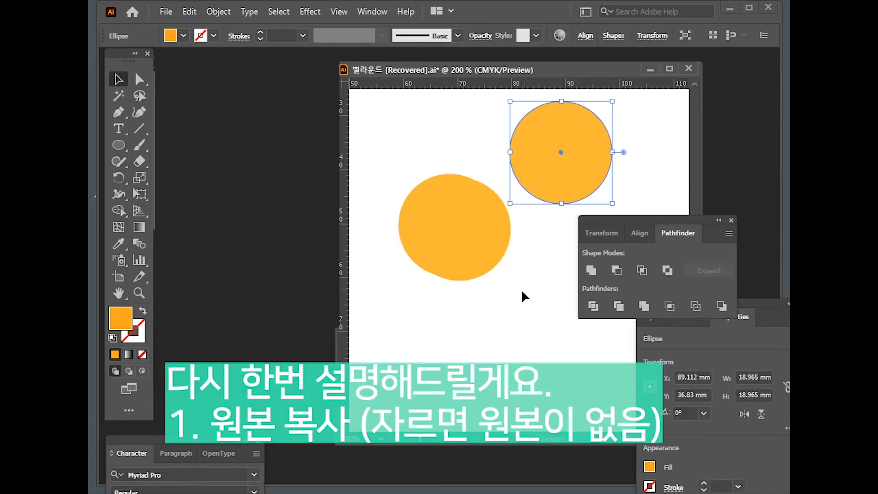
Select both overlapping orange circles, cut them with Pathfinder Divide and ungroup the pieces.
left_click(467, 235)
left_click_drag(389, 197, 389, 198)
left_click(593, 305)
right_click(462, 237)
left_click(503, 351)
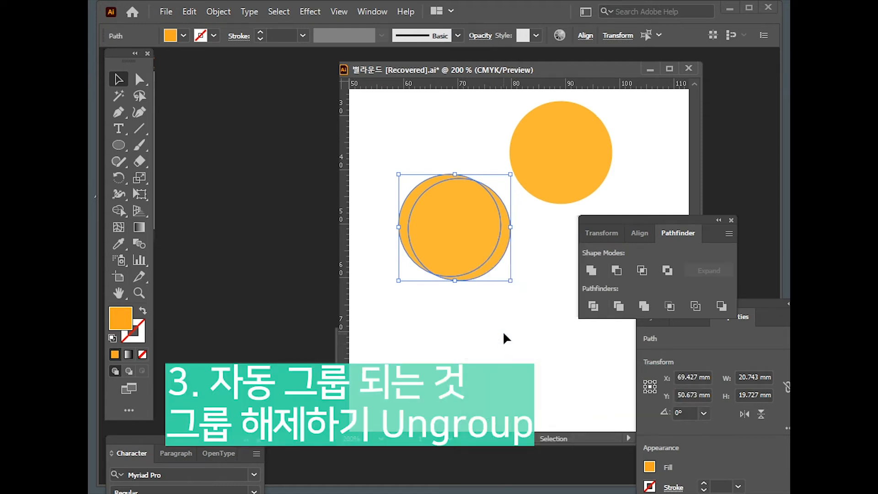
left_click(506, 314)
Delete the central overlap and the left crescent of the divided circles, keeping the lower-right crescent as the shadow.
left_click(488, 259)
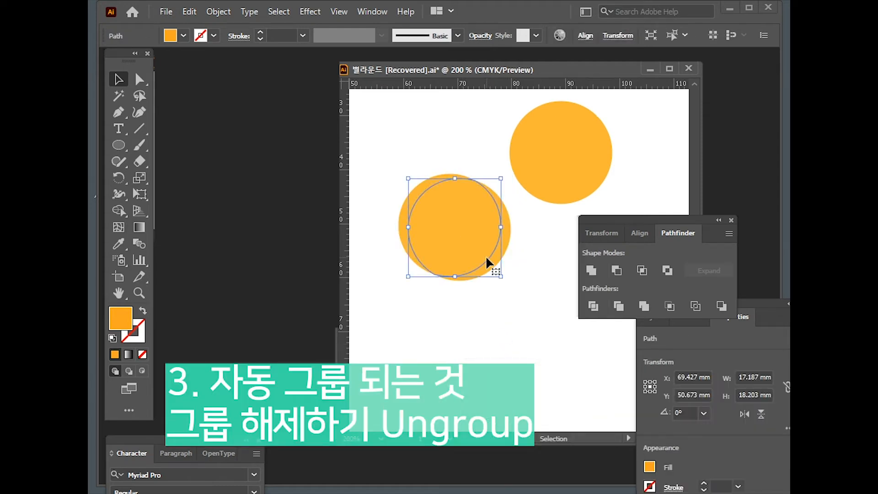
key("Delete")
left_click(413, 199)
key("Delete")
Move the crescent onto the separate orange circle and align both by their right and bottom edges.
left_click_drag(497, 263, 618, 188)
left_click(625, 190)
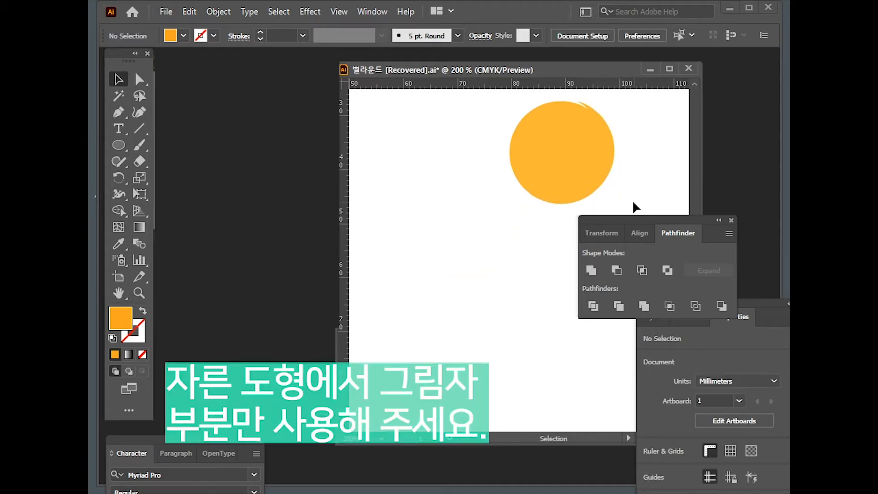
left_click(562, 140)
left_click(640, 232)
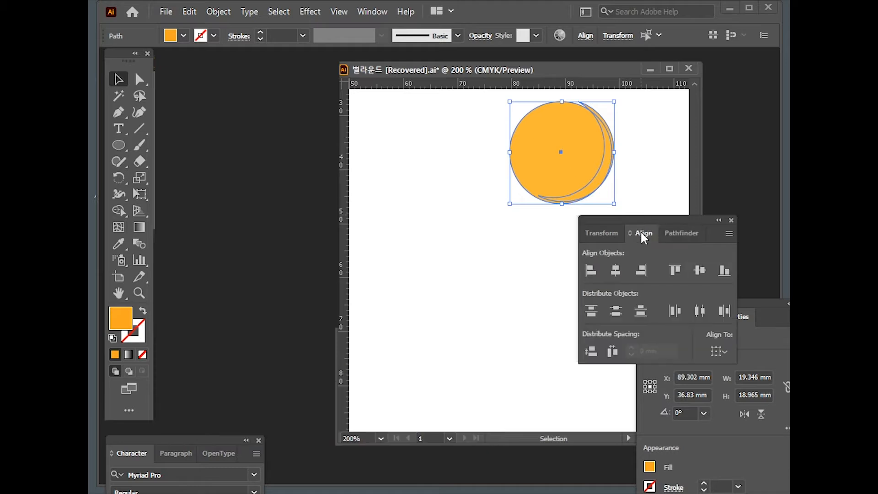
left_click(641, 271)
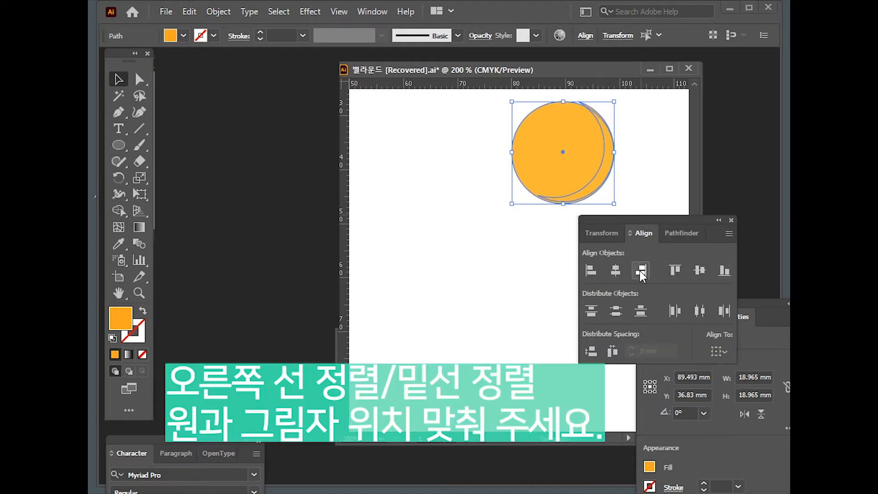
left_click(723, 270)
left_click(670, 183)
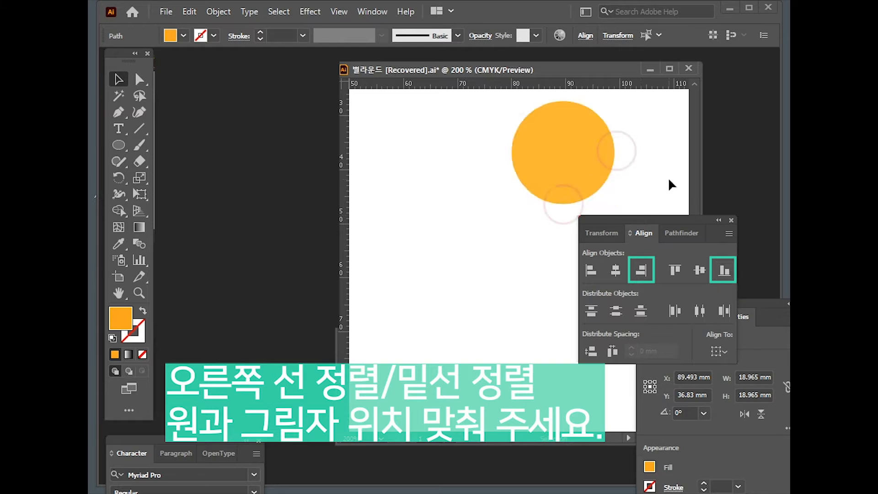
Fill the full circle with yellow and send it to the back, behind the orange crescent.
left_click(601, 171)
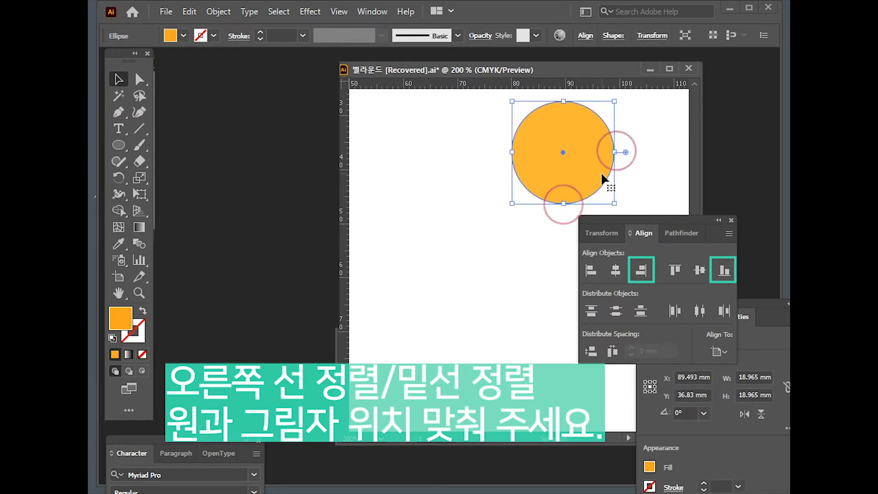
left_click(183, 36)
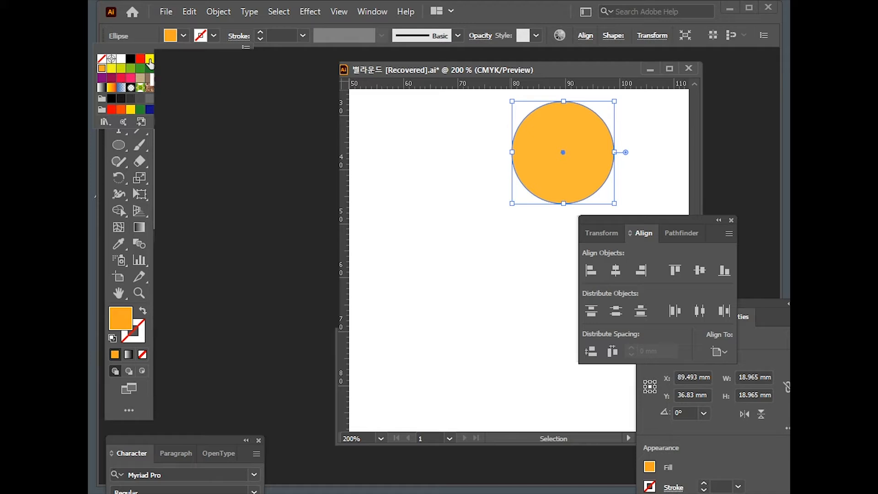
left_click(150, 60)
left_click(578, 163)
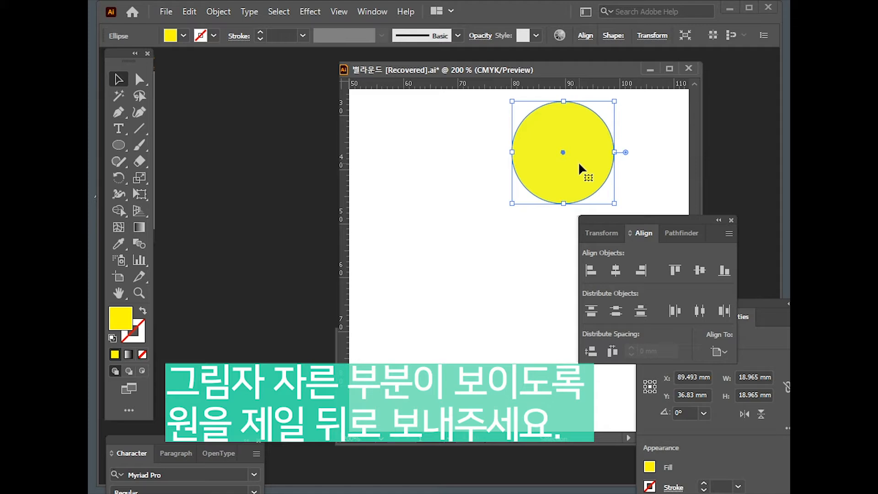
right_click(578, 164)
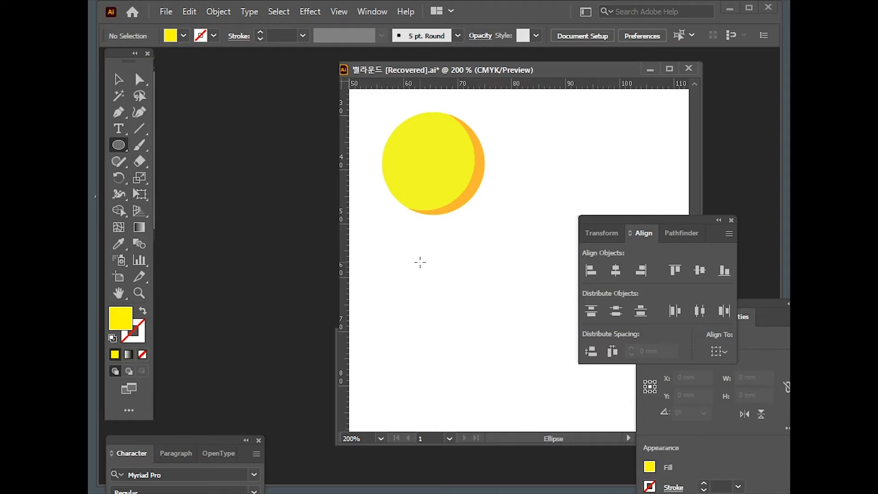
Draw a yellow circle about 16 mm wide below the shaded one and place a copy up and to the right.
left_click_drag(406, 254, 494, 341)
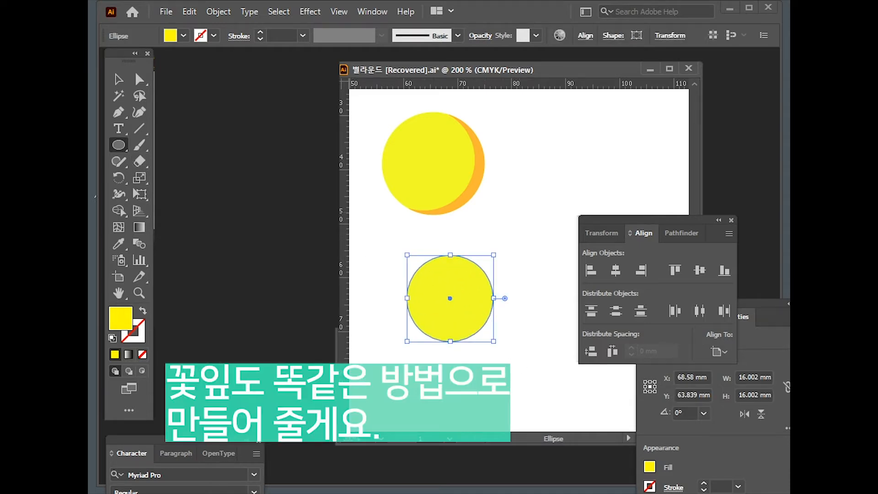
left_click(119, 80)
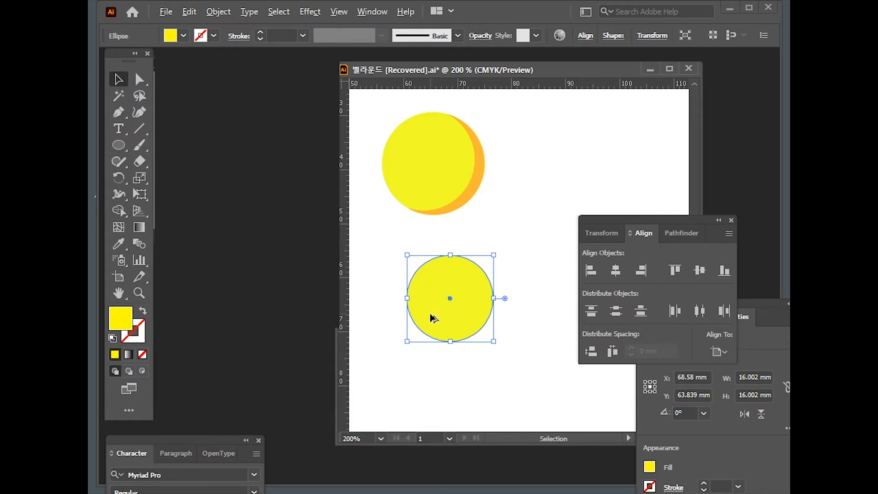
left_click_drag(449, 294, 526, 242)
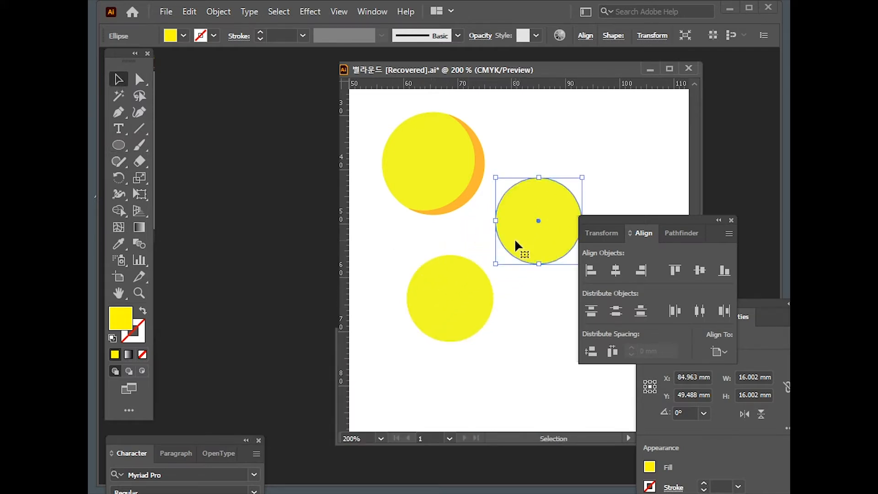
Overlap the lower yellow circle with a copy offset slightly up and left, and cut the pair with Pathfinder Divide.
left_click(458, 321)
left_click_drag(460, 323, 454, 316)
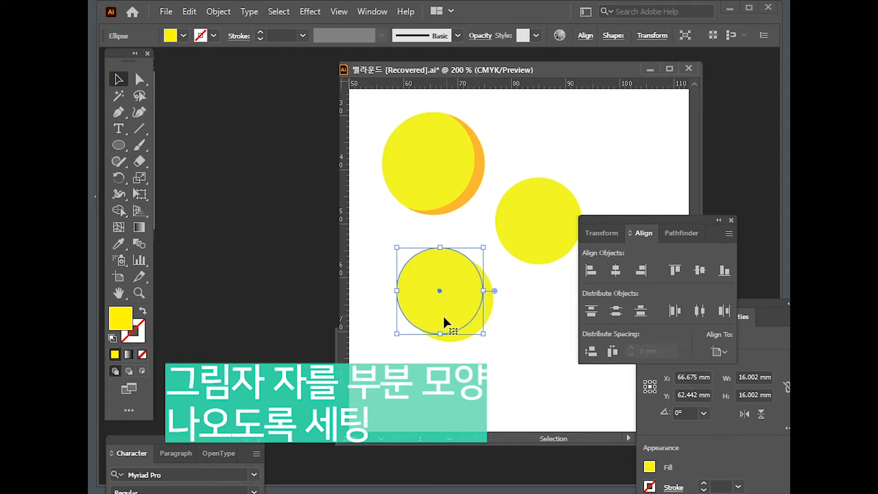
left_click_drag(506, 366, 374, 272)
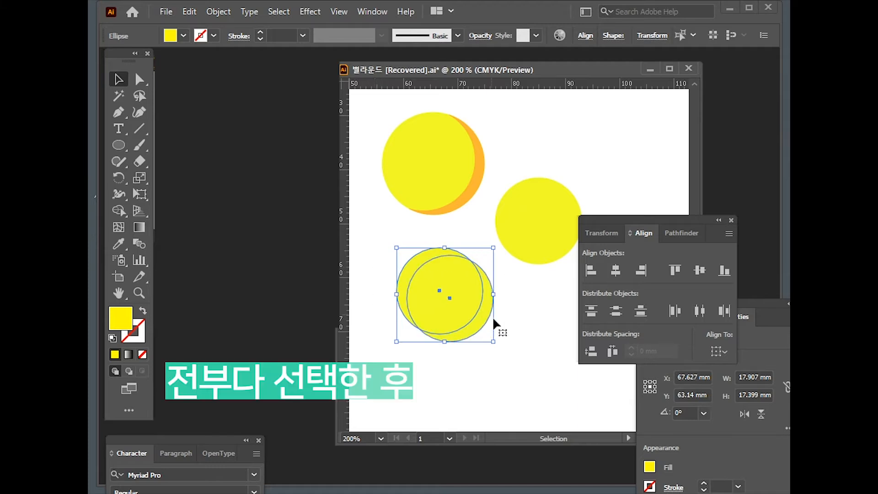
left_click(674, 231)
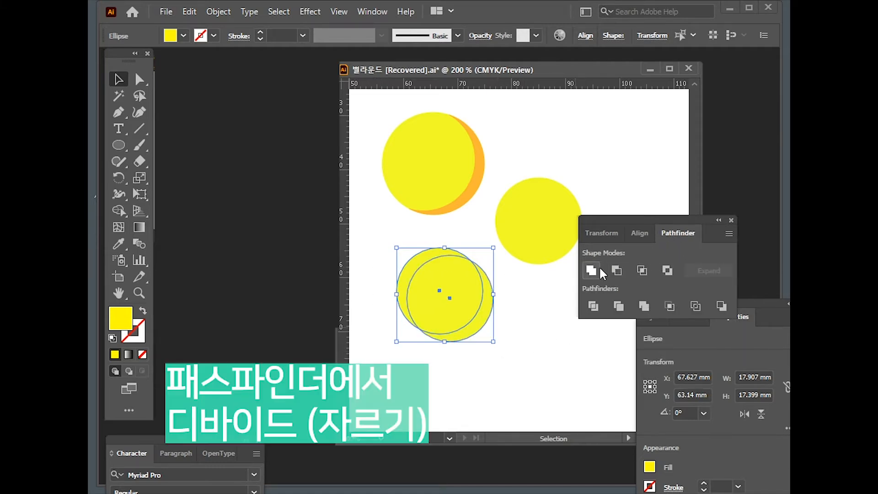
left_click(593, 307)
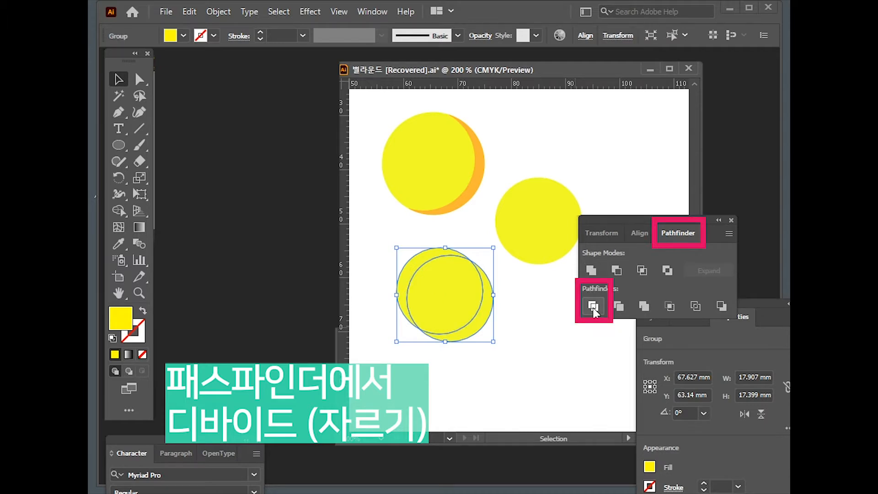
left_click(539, 322)
Ungroup the divided yellow circles and delete the central and upper-left pieces, keeping the lower-right crescent.
left_click(454, 309)
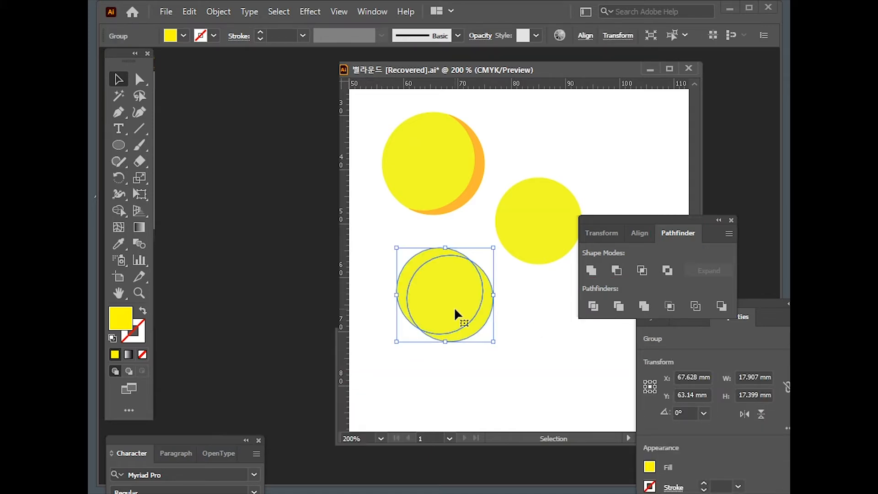
right_click(455, 309)
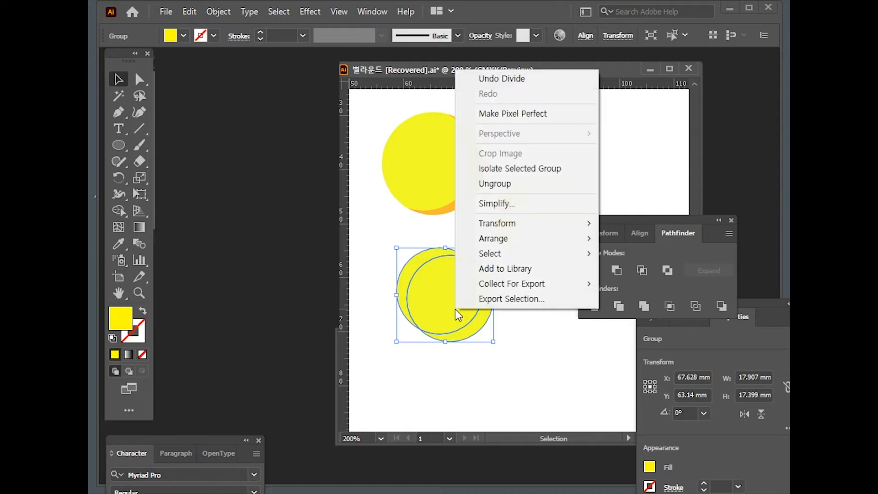
left_click(503, 186)
left_click(545, 368)
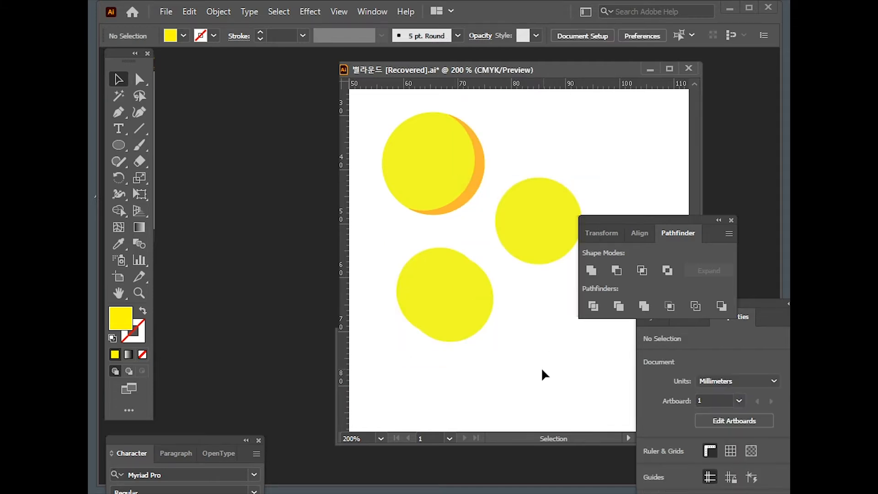
left_click(460, 310)
left_click(460, 307)
left_click(416, 266)
key("Delete")
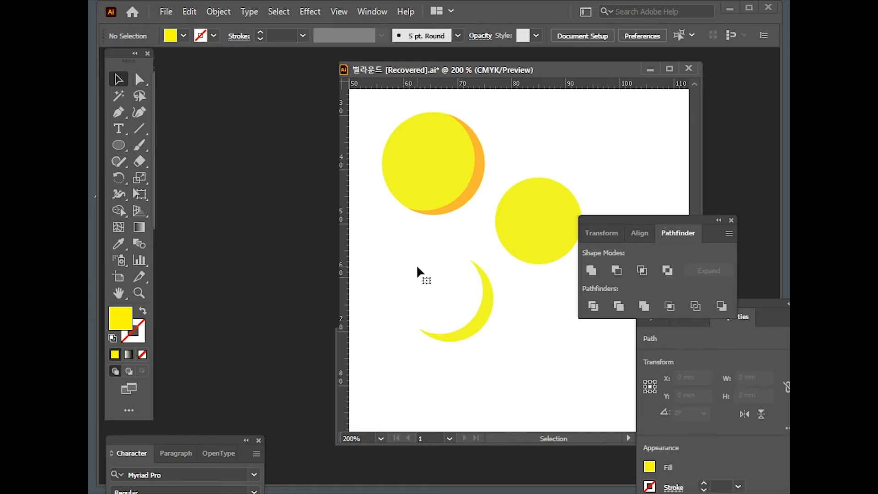
Move the spare yellow circle to the upper left of the yellow crescent and fill the crescent with orange.
mouse_move(478, 322)
left_mouse_down()
mouse_move(493, 289)
mouse_move(469, 311)
left_mouse_up()
left_click_drag(535, 247, 408, 292)
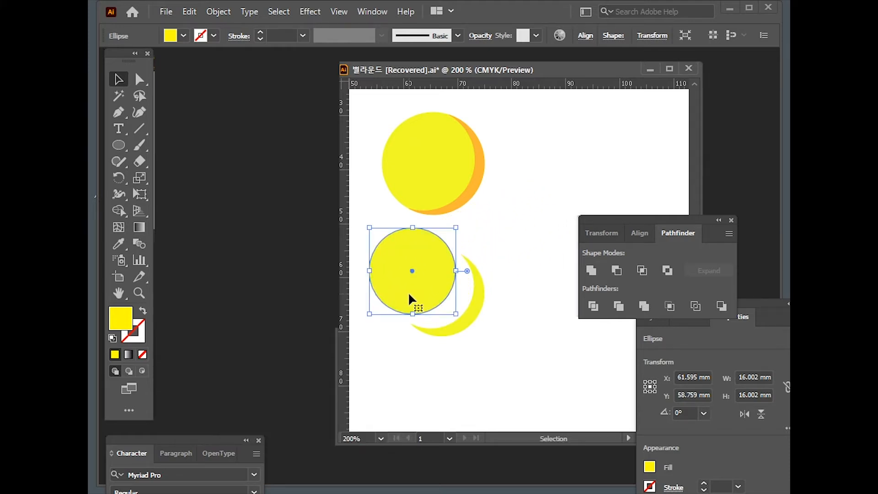
left_click(476, 310)
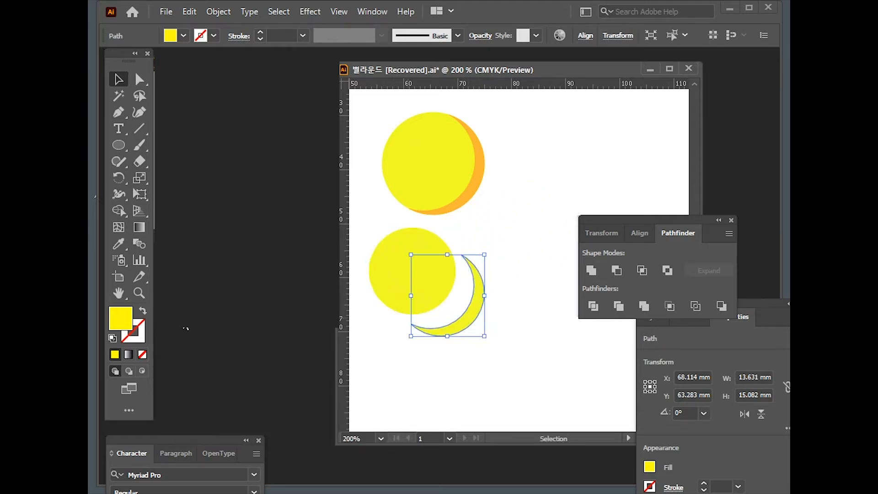
double_click(120, 319)
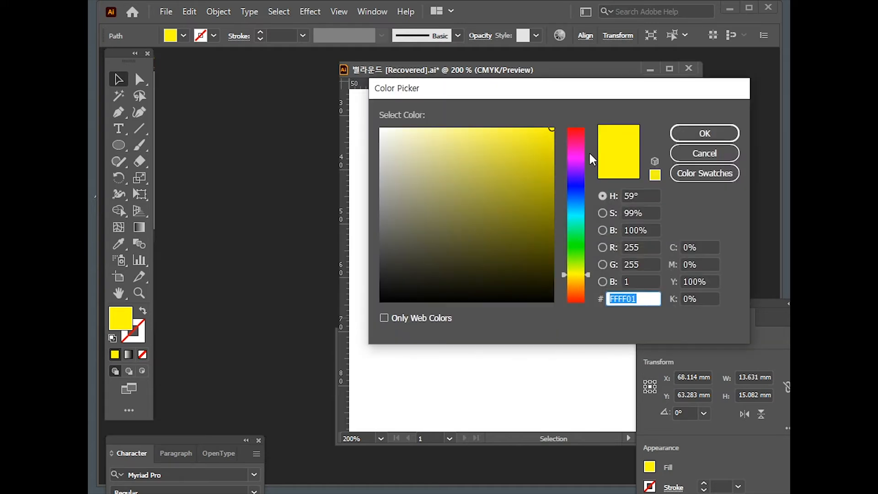
left_click(704, 153)
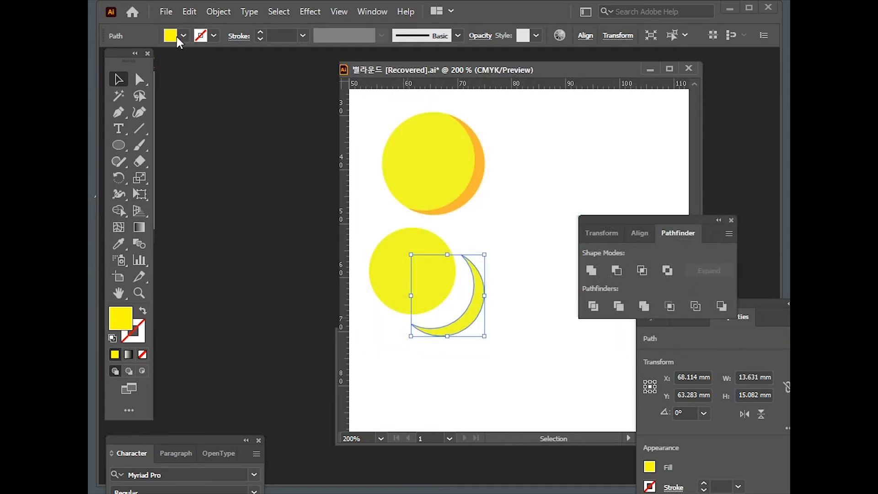
left_click(183, 36)
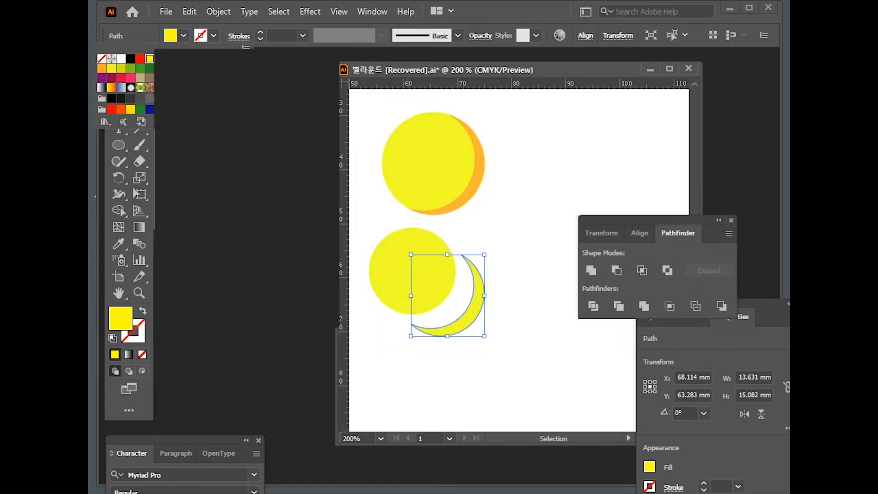
left_click(102, 68)
left_click(498, 316)
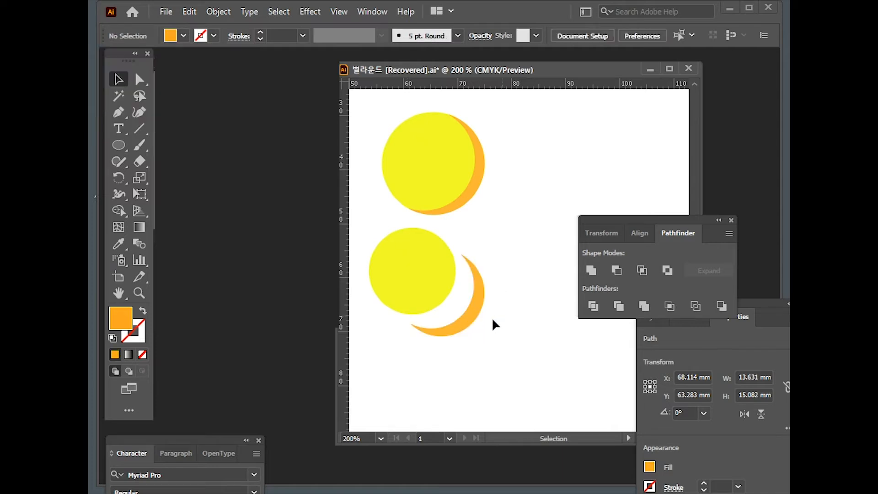
Move the orange crescent onto the lower-right edge of the lower yellow circle and bring it to the front.
left_click_drag(470, 318, 439, 288)
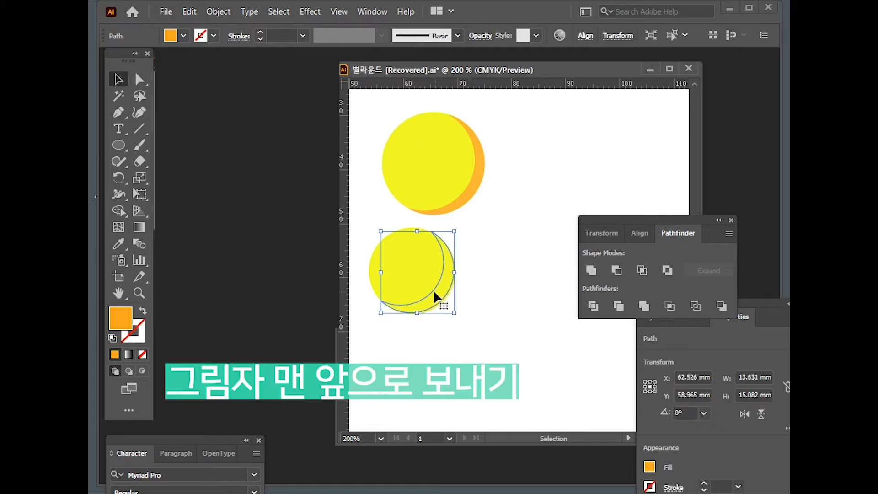
right_click(442, 287)
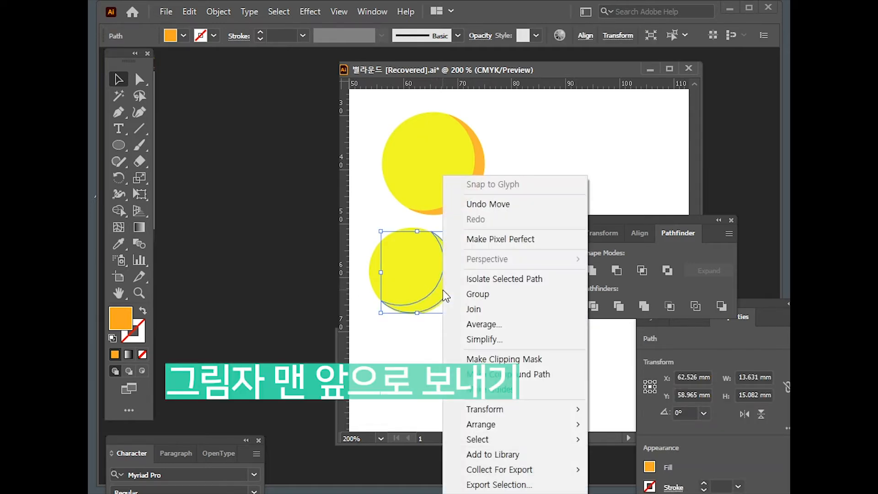
mouse_move(508, 427)
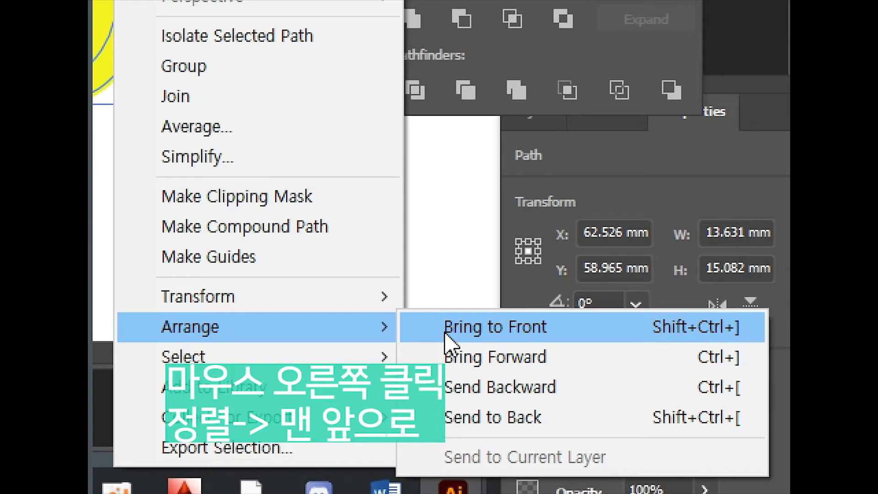
left_click(445, 333)
Select the lower yellow circle with its orange crescent and align their right and bottom edges.
left_click(464, 361)
left_click_drag(464, 360, 360, 237)
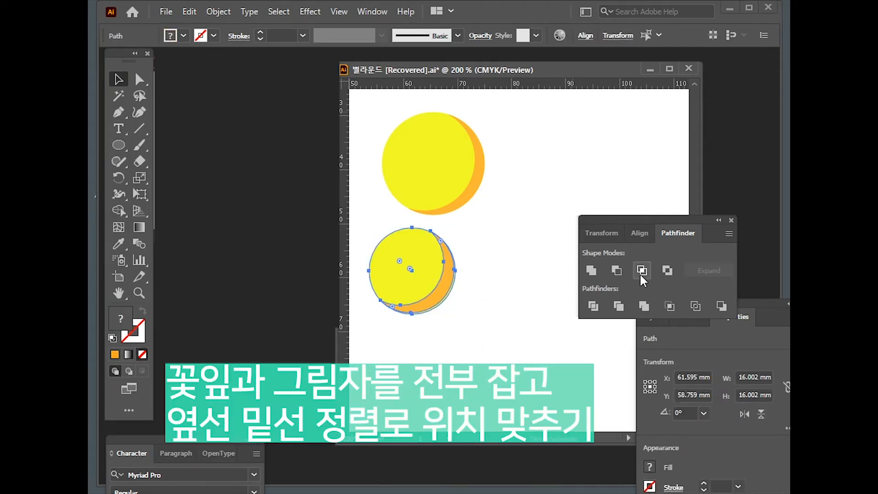
left_click(637, 234)
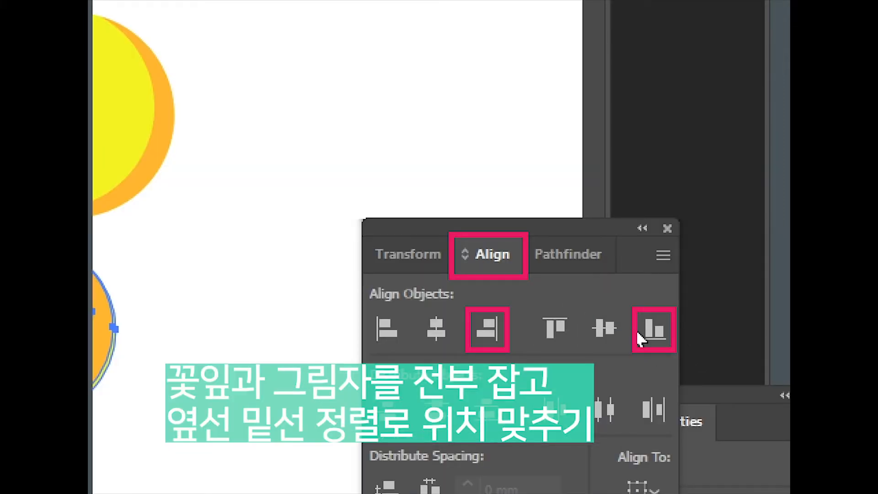
left_click(655, 341)
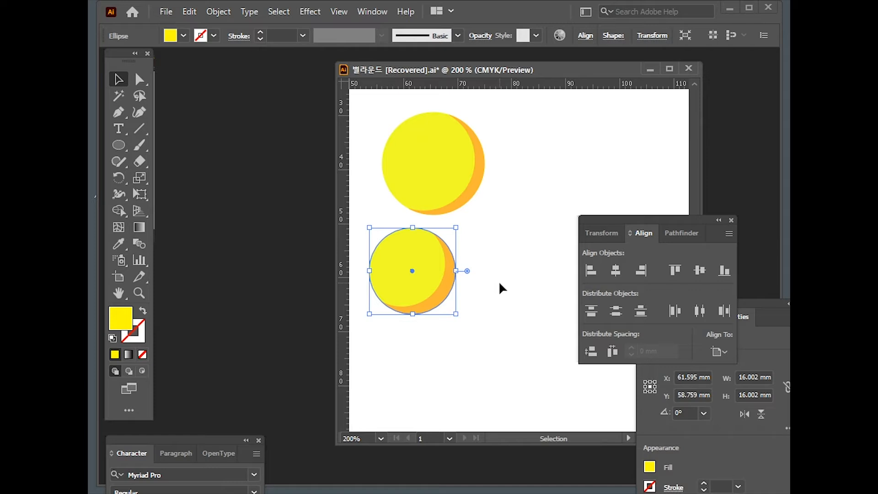
Select the smaller yellow circle together with its crescent and move the pair to an empty area as the flower's centre.
left_click(201, 357)
left_click(426, 277)
left_click(478, 307)
left_click(433, 307)
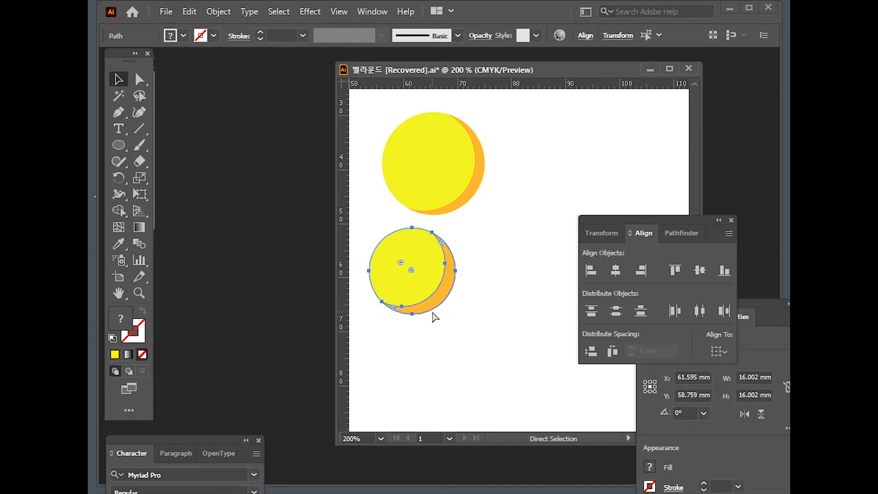
left_click_drag(426, 293, 457, 290)
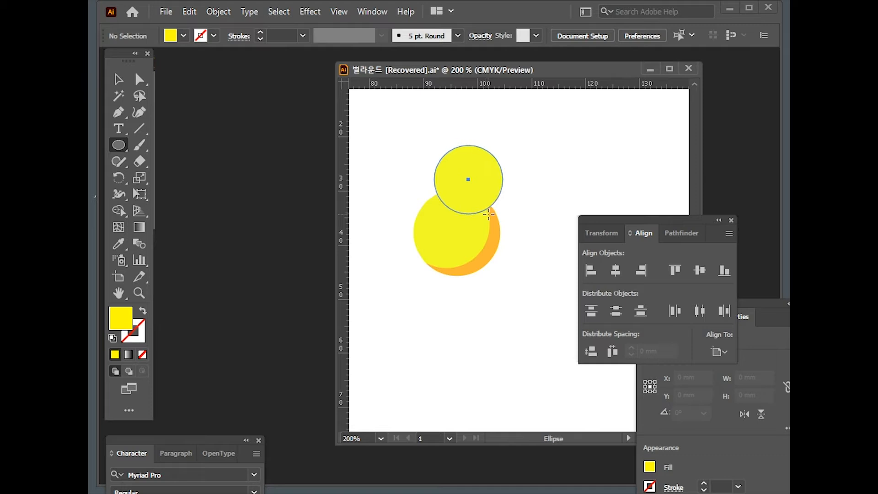
Draw a petal circle about 11.4 mm wide overlapping the top of the flower's centre and fill it with pink.
left_click_drag(478, 209, 470, 206)
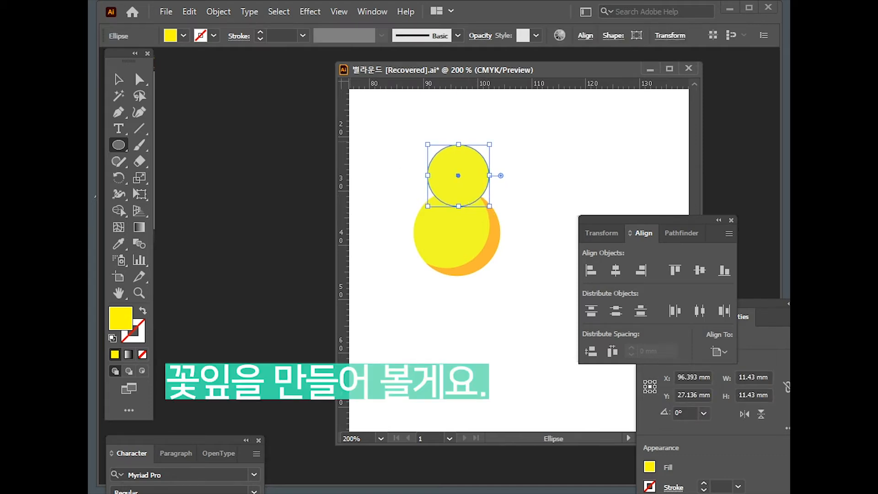
left_click(183, 37)
Send the pink petal to the back and align it horizontally with the middle of the flower's centre.
right_click(469, 168)
mouse_move(507, 415)
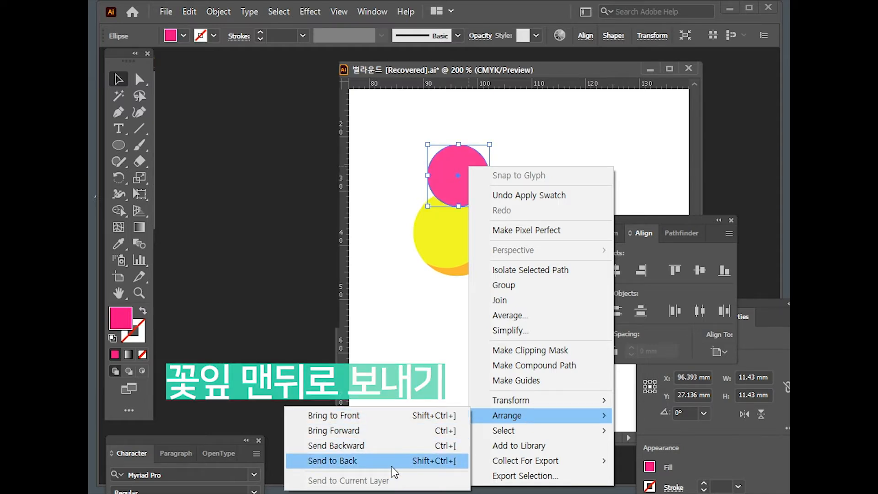
left_click(392, 468)
left_click(493, 113)
left_click(466, 168)
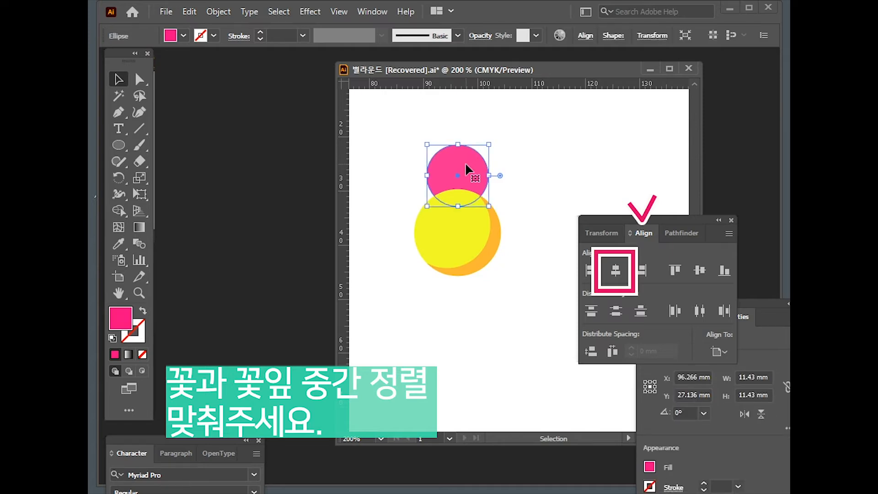
Try a copy of the pink petal rotated 30° around the middle of the flower.
left_click(118, 177)
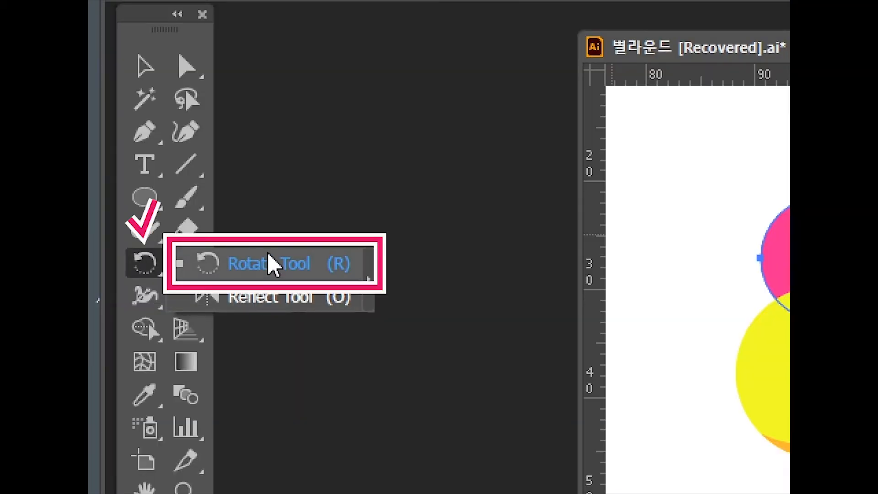
left_click_drag(550, 124, 562, 123)
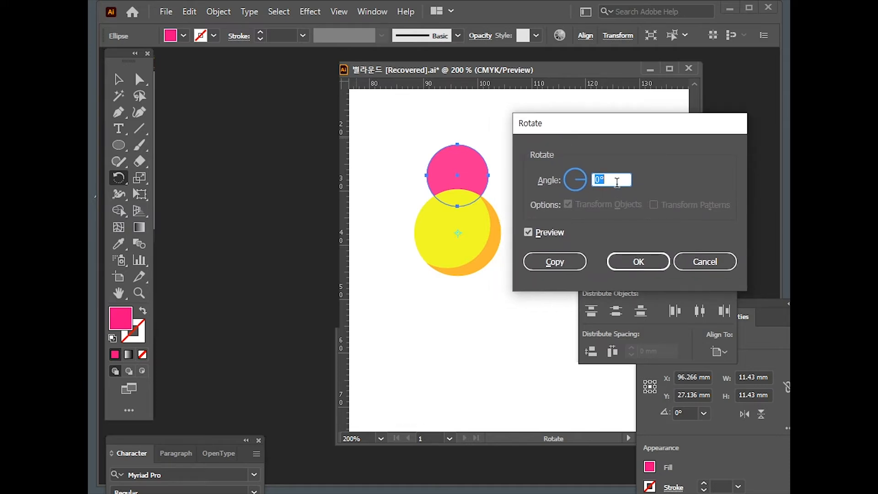
type("30")
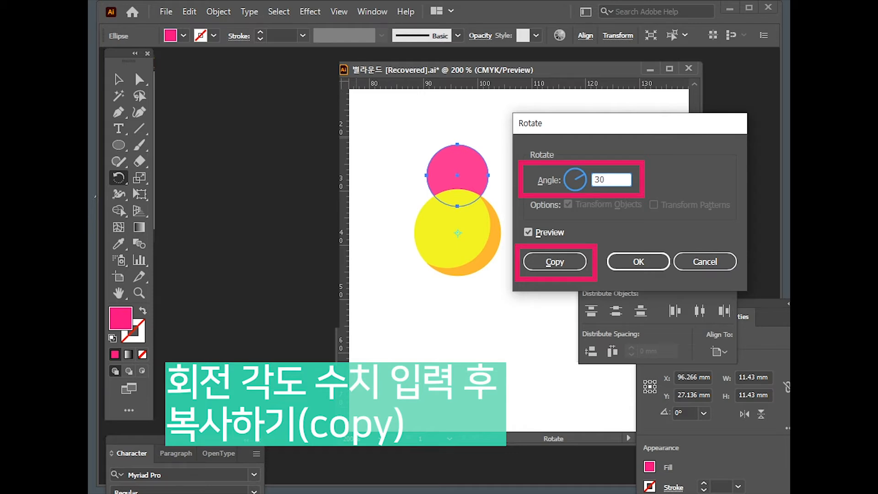
left_click(554, 262)
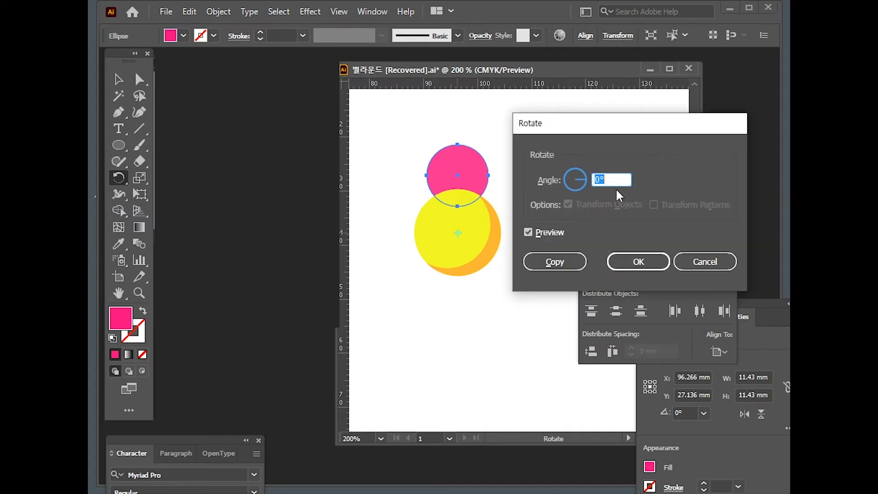
Copy the pink petal rotated 60° around the flower's middle and repeat the transformation until six petals surround the centre.
type("60")
left_click(552, 262)
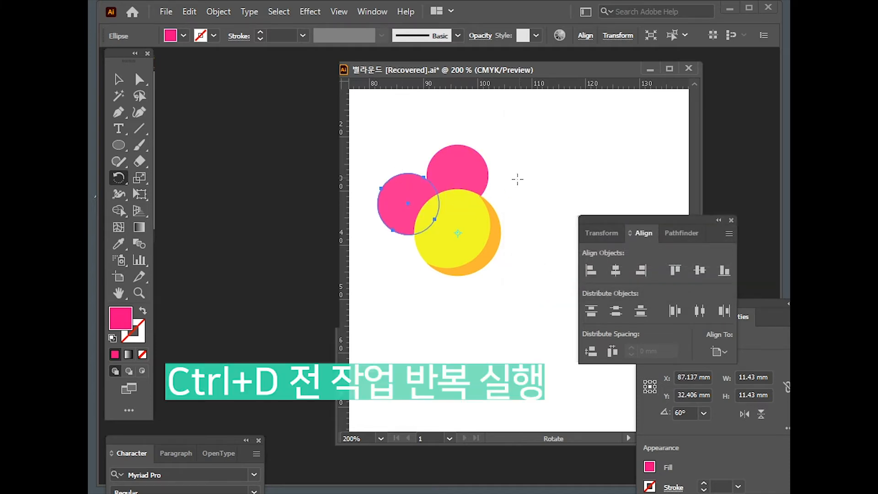
key("ctrl+d")
key("ctrl+d")
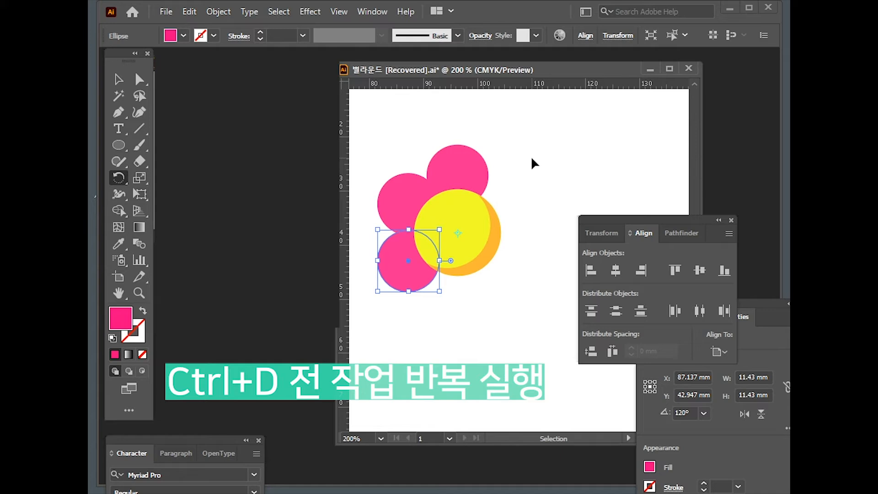
key("ctrl+d")
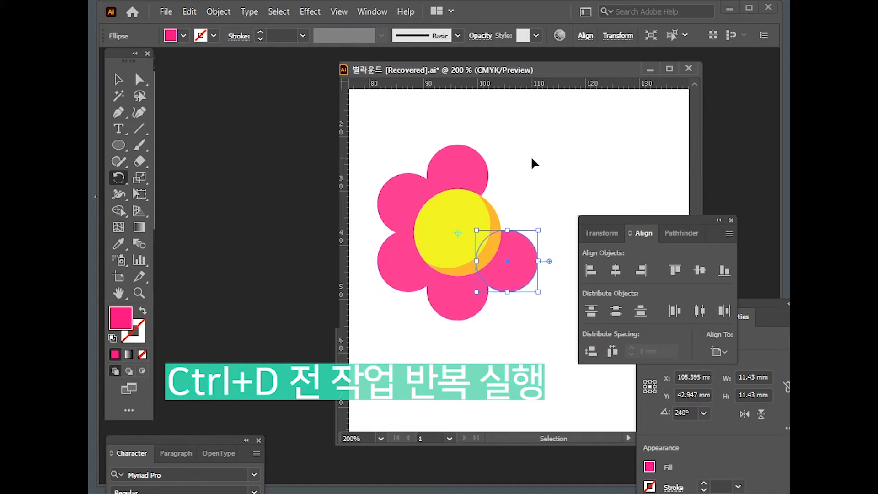
key("ctrl+d")
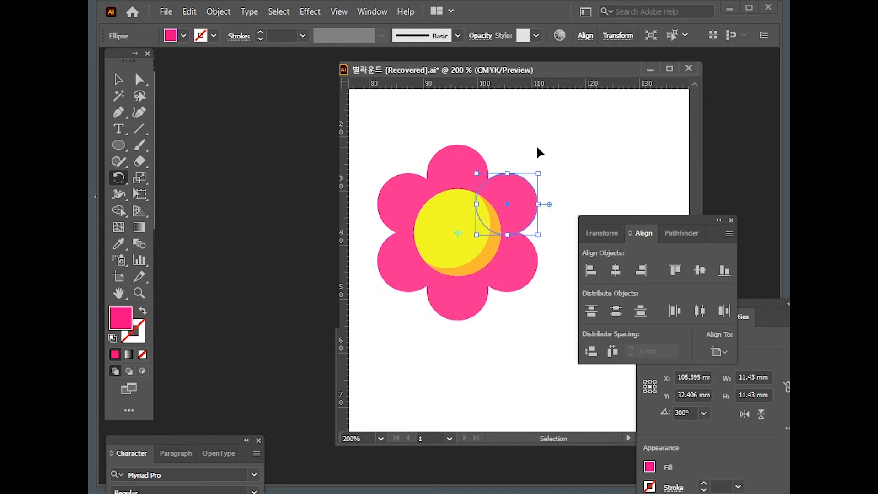
key("r")
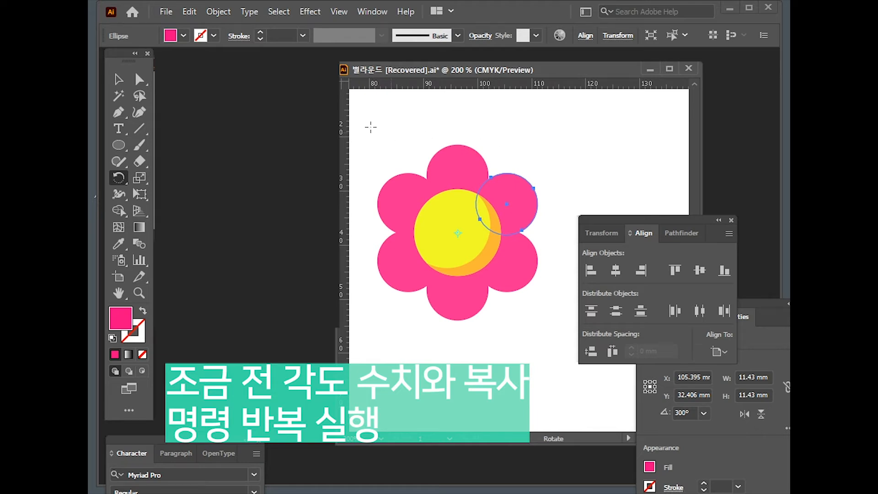
left_click(120, 78)
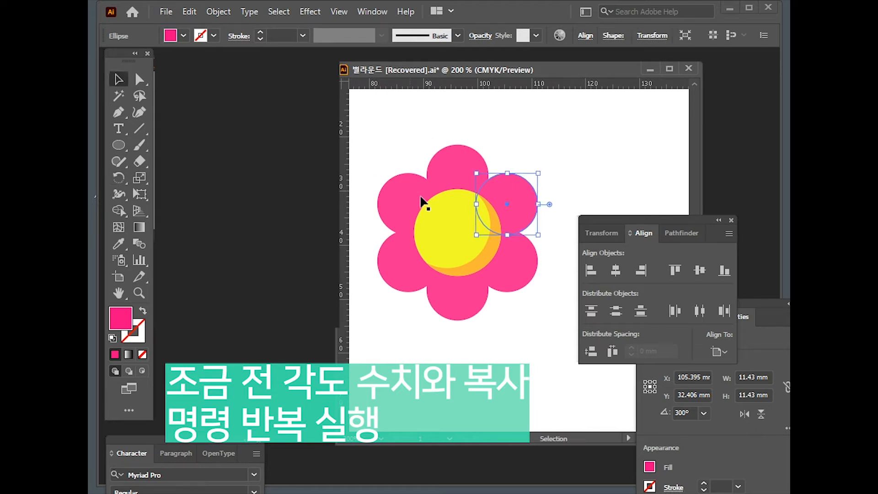
Place a copy of the upper-right petal up and outside the flower and undo it.
left_click(451, 169)
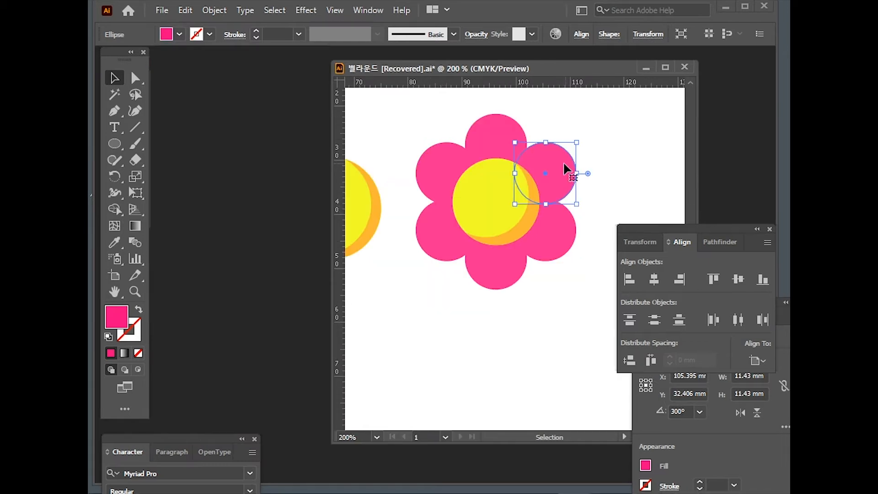
left_click(614, 156)
left_click_drag(553, 166, 615, 133)
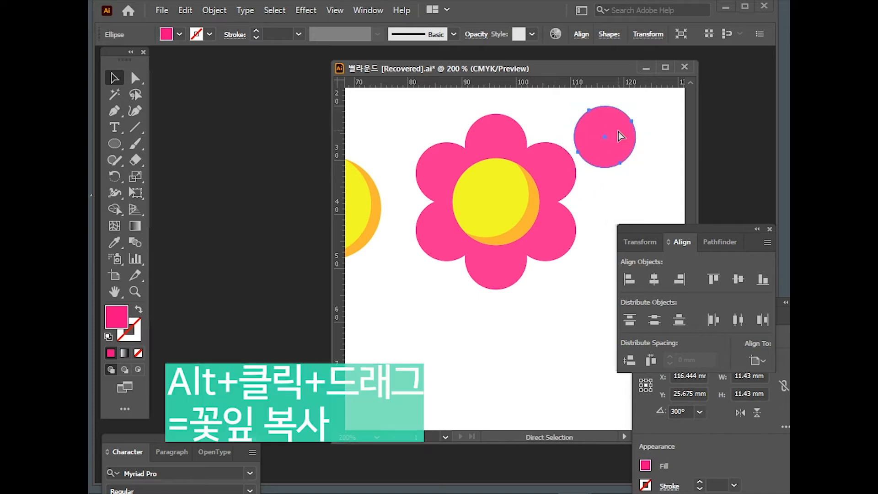
key("ctrl+z")
Overlap the upper-right petal with a copy offset slightly left and down, and cut the pair with Pathfinder Divide.
left_click(613, 146)
left_click(554, 170)
key("ctrl+plus")
left_click_drag(555, 197, 551, 240)
left_click(716, 242)
left_click(632, 315)
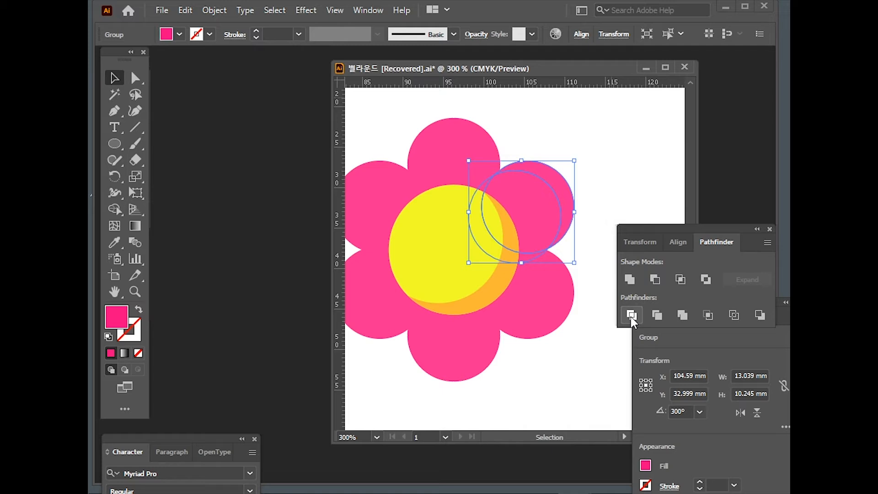
left_click(625, 188)
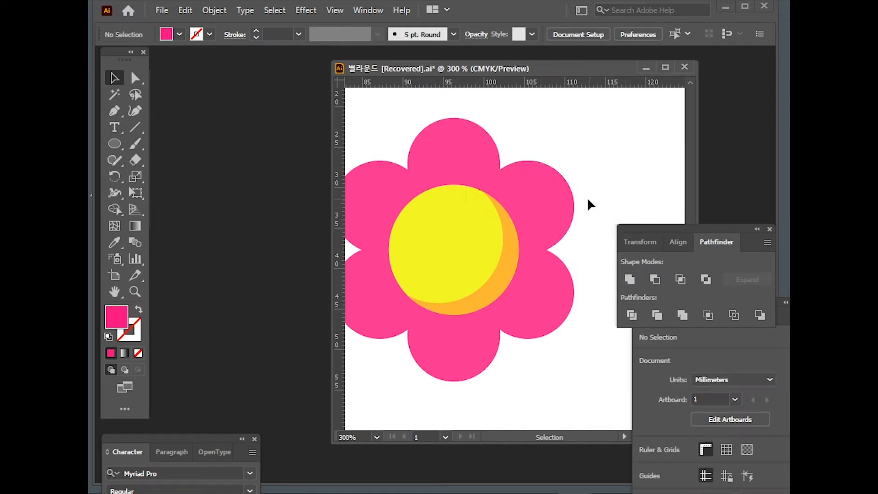
Ungroup the divided upper-right petal circles and delete the central overlapping piece.
left_click(547, 214)
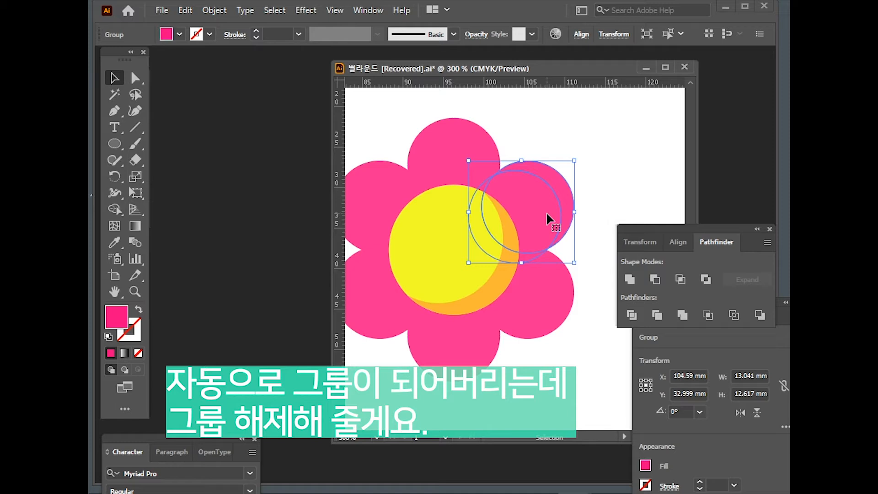
right_click(546, 214)
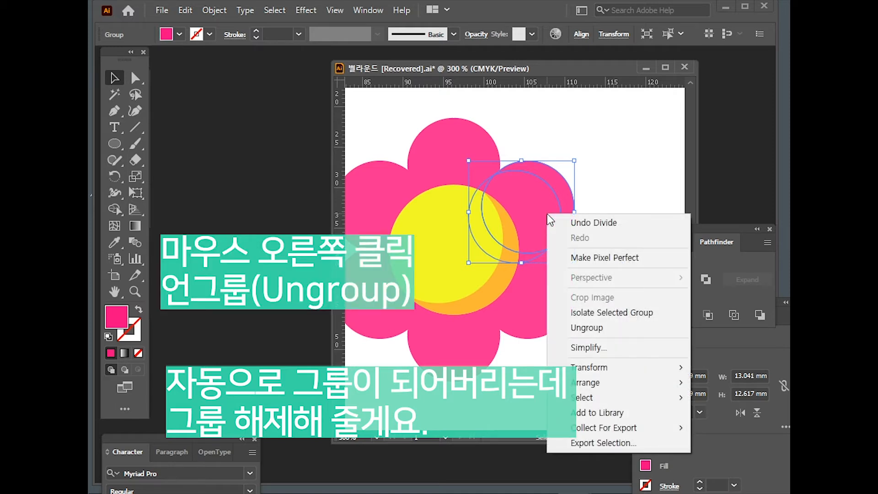
left_click(584, 329)
left_click(611, 180)
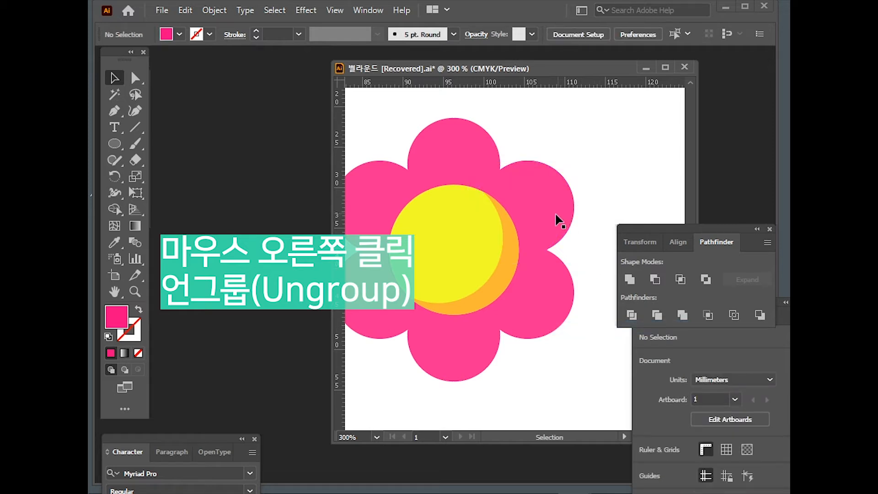
left_click(541, 214)
key("Delete")
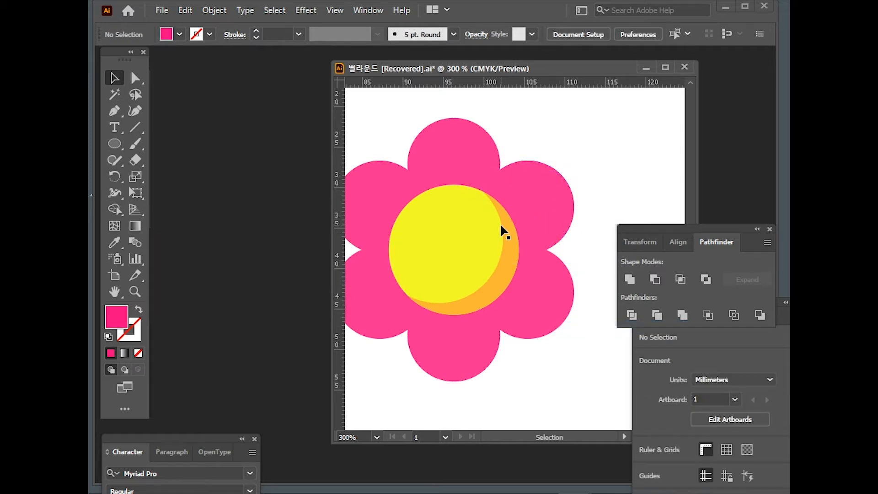
Fill the outer crescent of the upper-right petal with white.
left_click(497, 225)
left_click(552, 196)
key("ctrl+z")
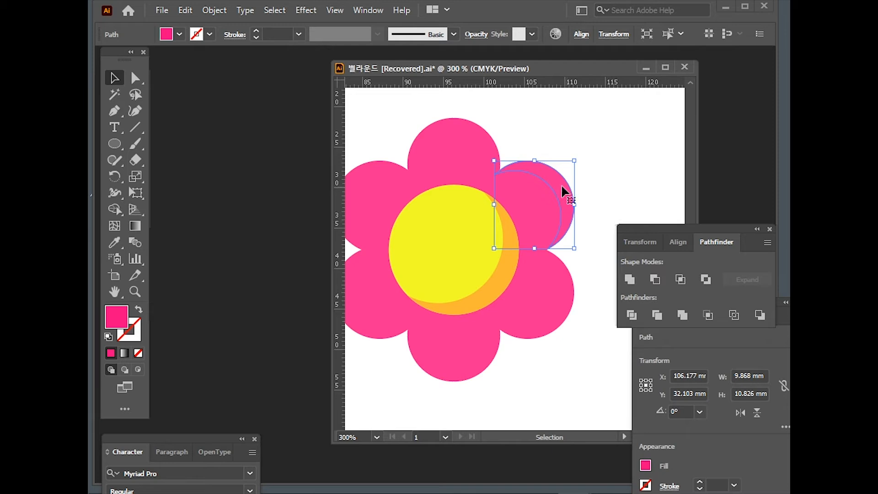
left_click(167, 34)
left_click(112, 65)
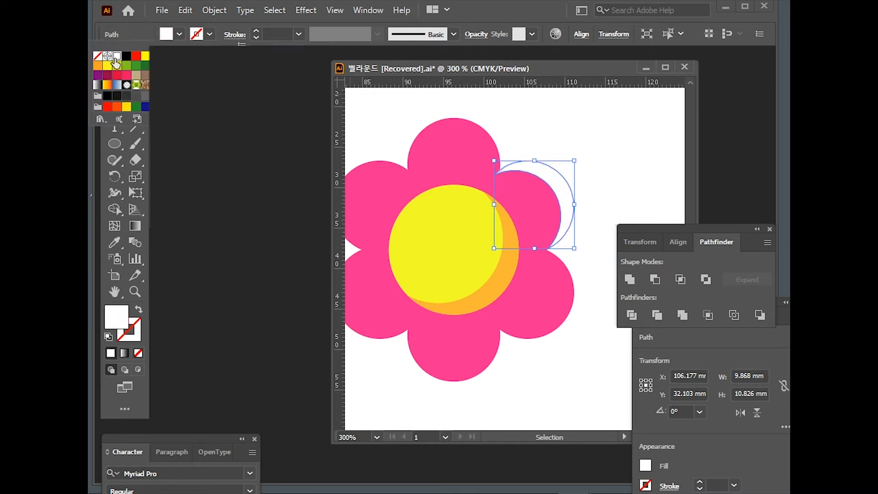
left_click(608, 200)
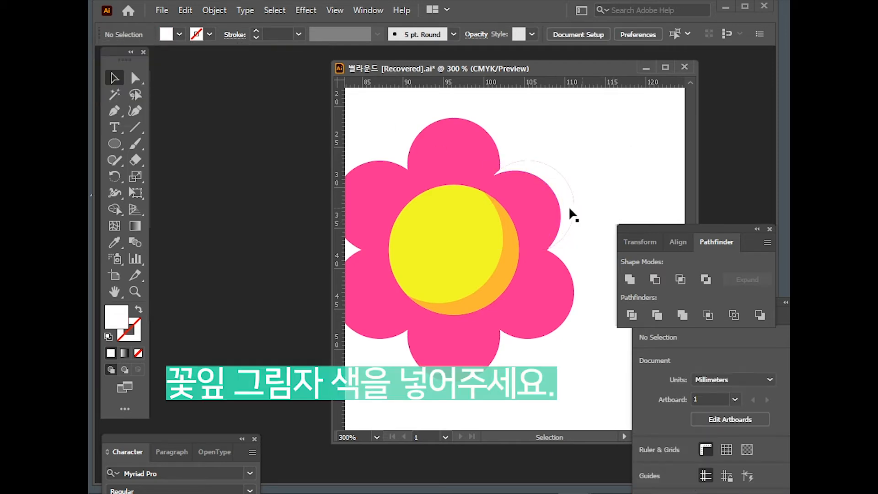
Fill the upper-right petal's outer crescent with the yellow-green C=5 M=0 swatch.
left_click(560, 194)
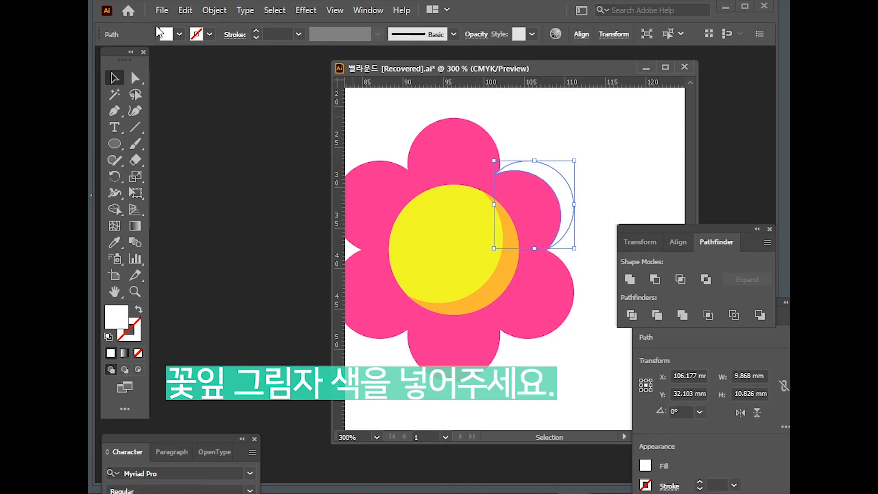
left_click(177, 33)
left_click(145, 57)
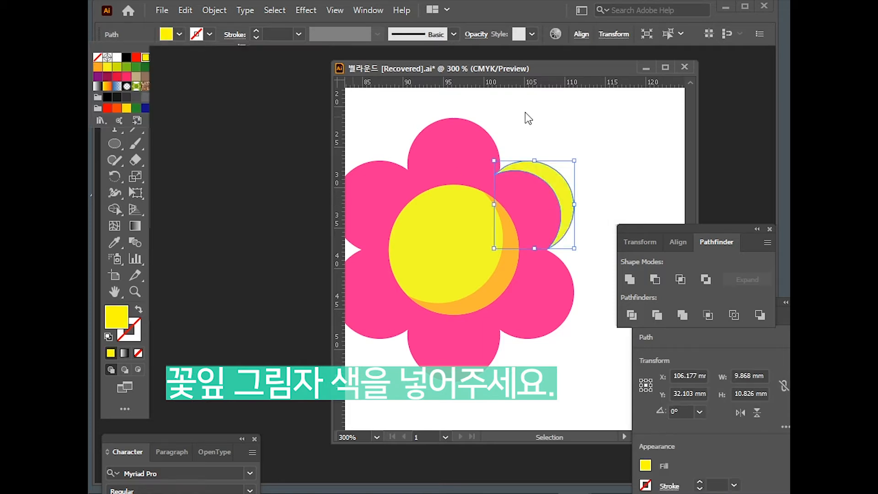
left_click(606, 159)
left_click(565, 201)
left_click(177, 33)
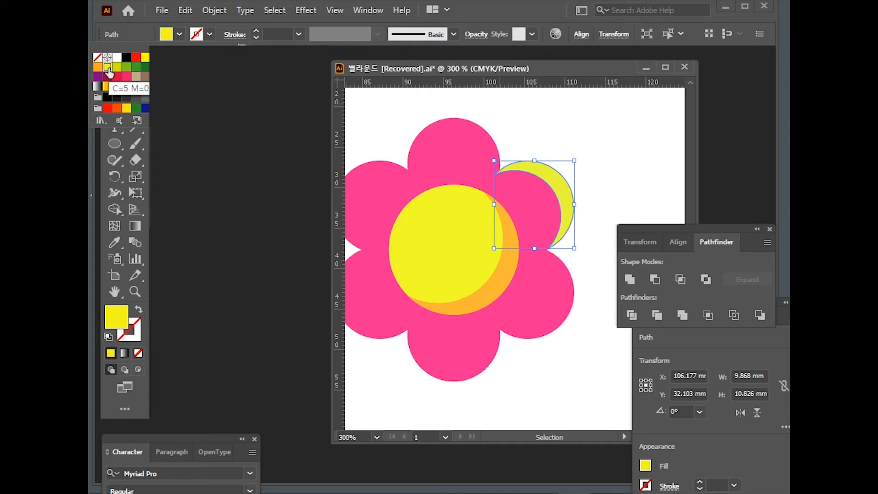
left_click(571, 117)
Cut an outer crescent from the top petal using a copy and match it to the upper-right crescent's yellow-green with the Eyedropper.
key("space")
left_click_drag(537, 113, 562, 126)
left_click(488, 157)
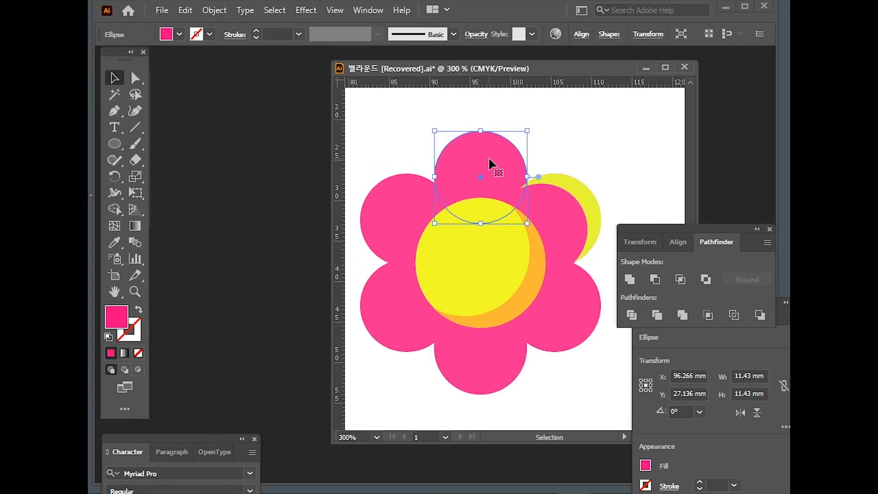
key("ctrl+c")
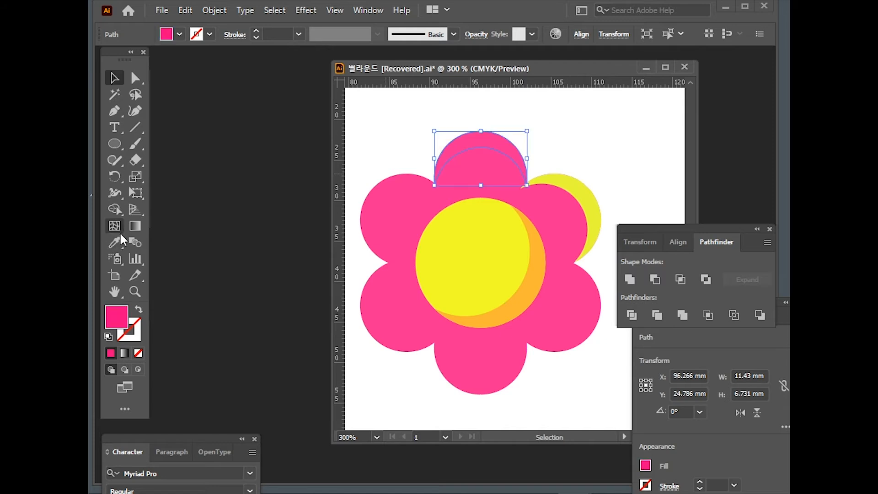
left_click(119, 238)
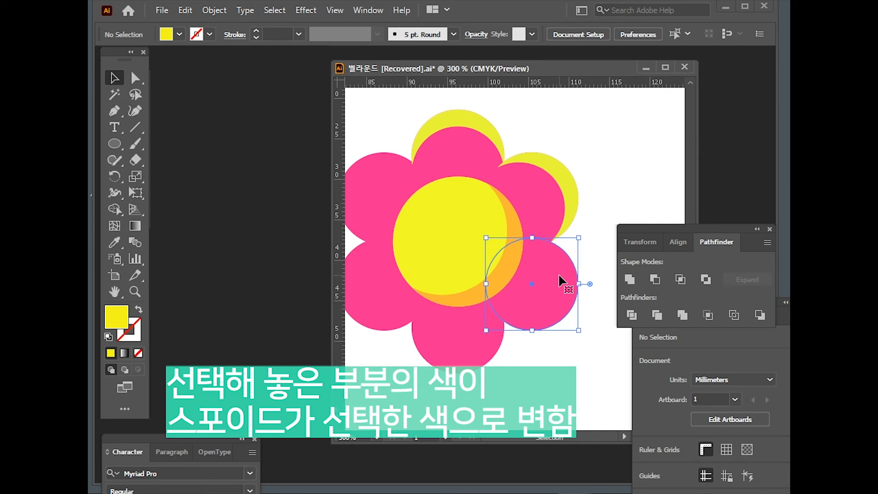
left_click(558, 273)
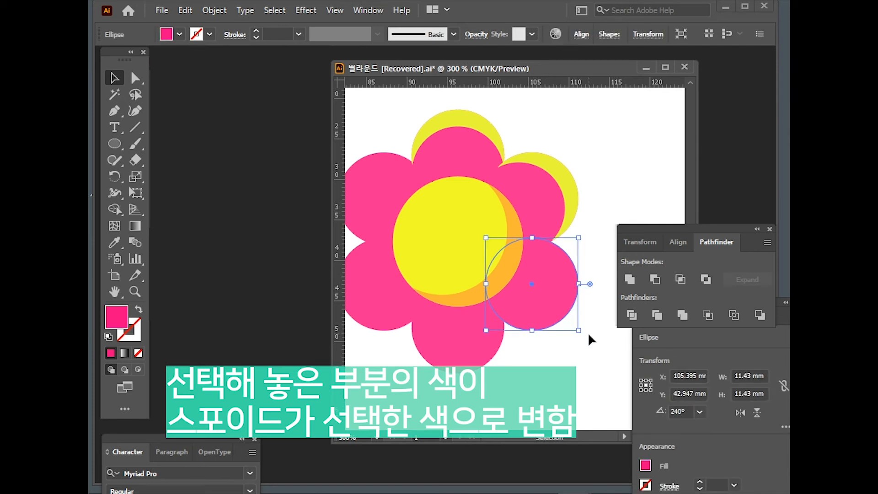
left_click(563, 323)
left_click_drag(551, 304, 579, 381)
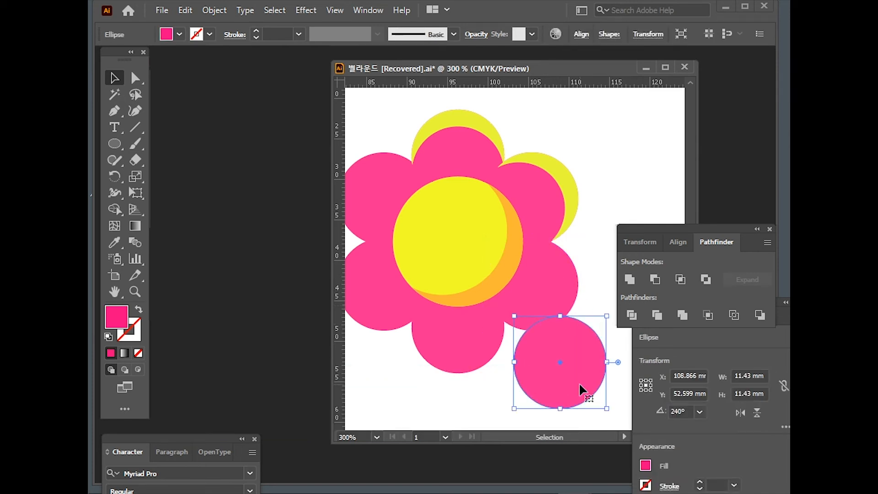
key("ctrl+z")
Overlap the lower-right petal with a copy offset slightly up and left, then cut the pair with Divide and ungroup the pieces.
left_click_drag(551, 309, 574, 302)
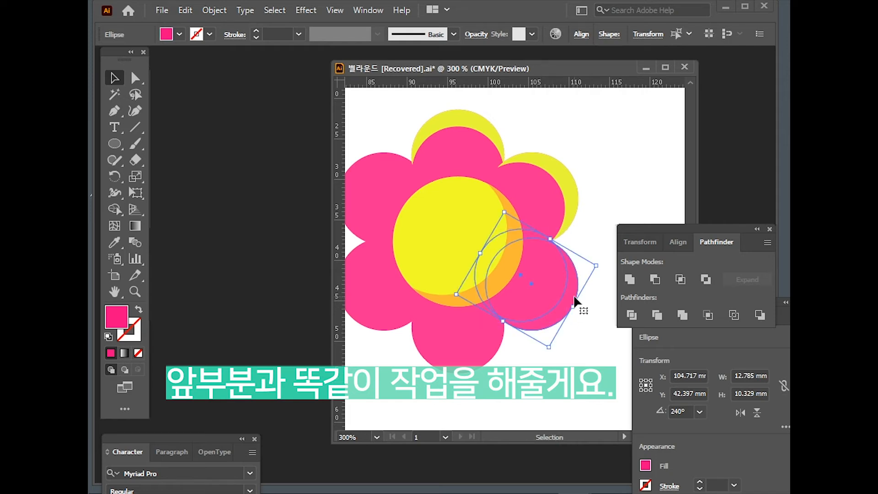
left_click(632, 315)
right_click(535, 284)
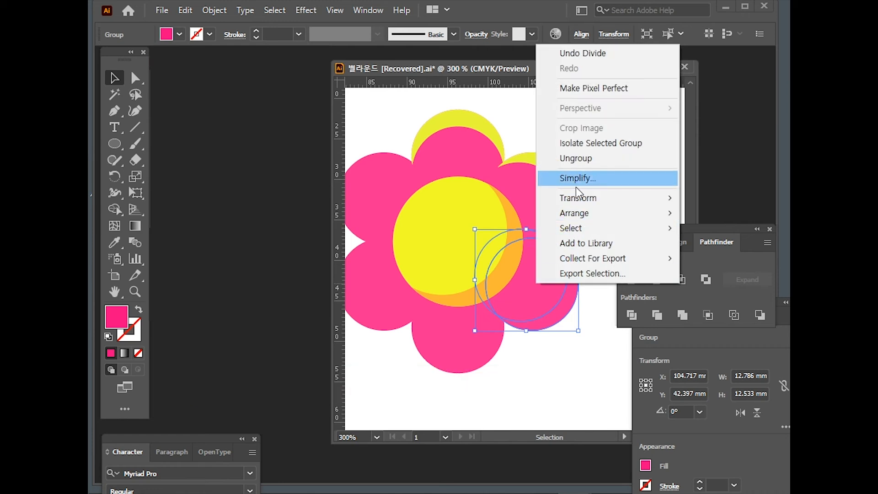
left_click(586, 157)
Delete the central overlapping piece of the lower-right petal and select its remaining outer crescent.
left_click(596, 245)
left_click(536, 259)
key("Delete")
left_click(566, 280)
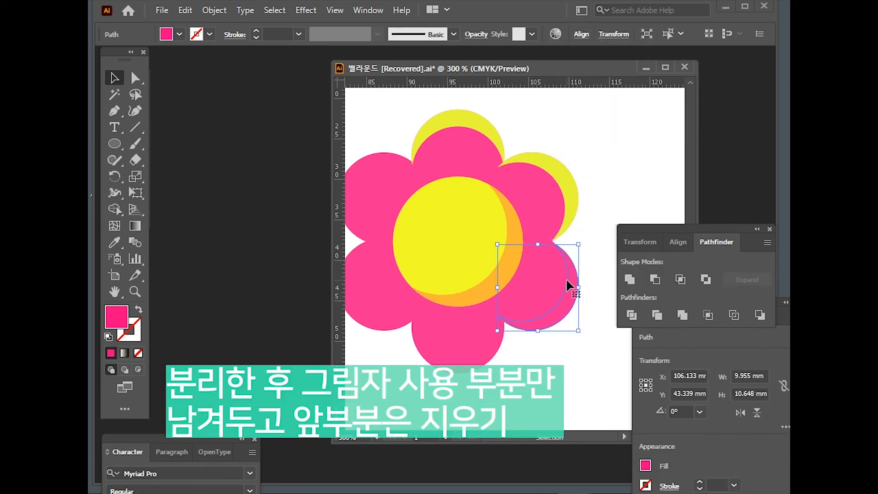
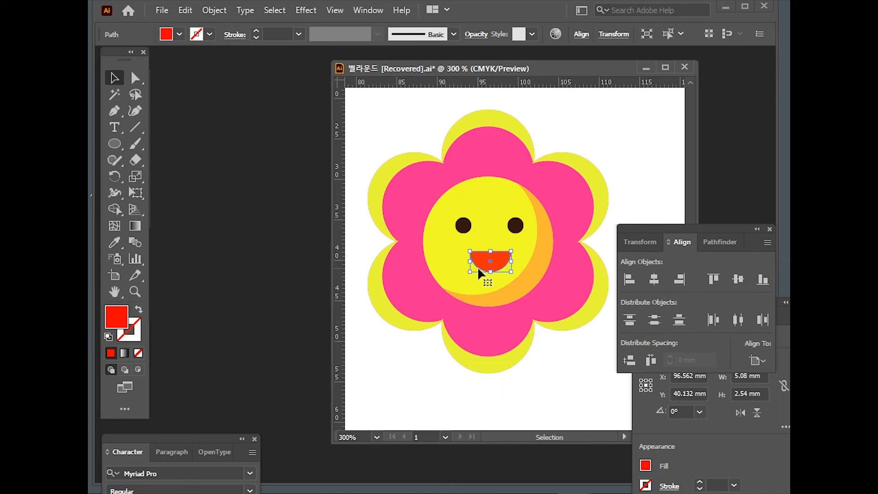
Select the whole flower with its face and align all parts to their horizontal center.
scroll(477, 266, "down", 2)
left_click_drag(388, 128, 489, 264)
left_click_drag(560, 336, 573, 344)
left_click(654, 284)
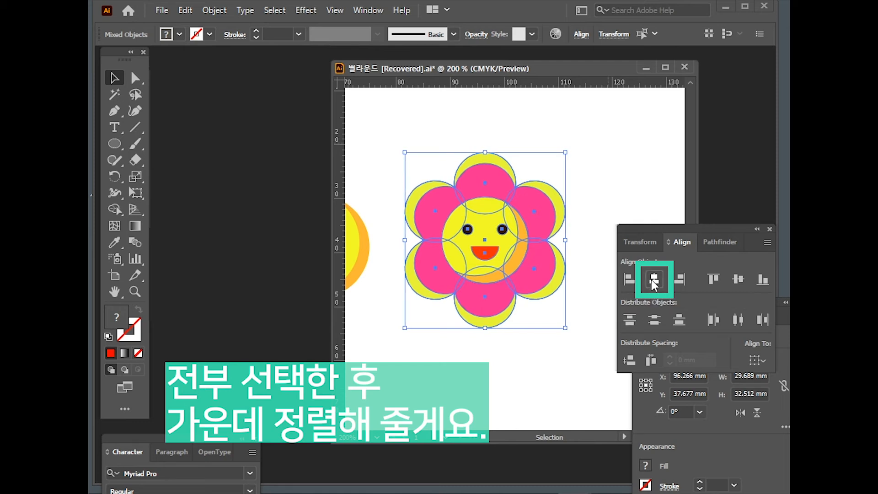
left_click(588, 239)
Copy the petal group and paste the duplicate in place in front of the flower.
scroll(556, 263, "up", 1)
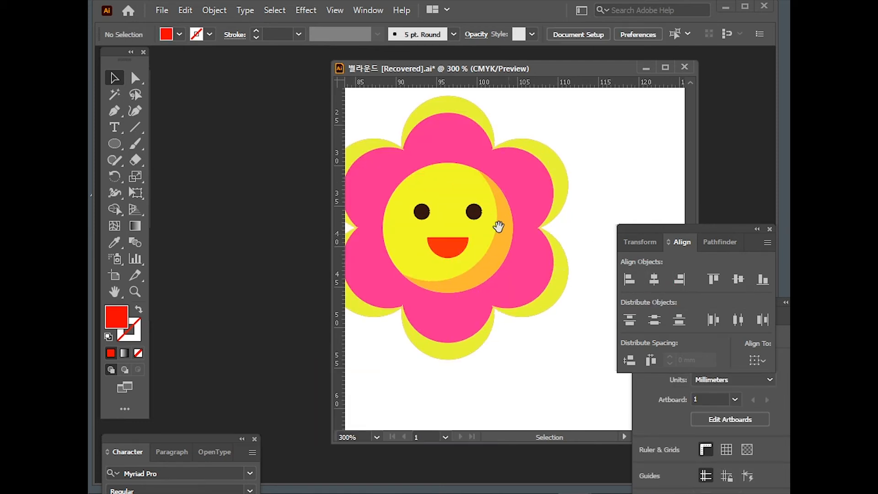
scroll(530, 255, "up", 1)
scroll(530, 255, "left", 1)
scroll(541, 281, "down", 1)
scroll(541, 281, "right", 1)
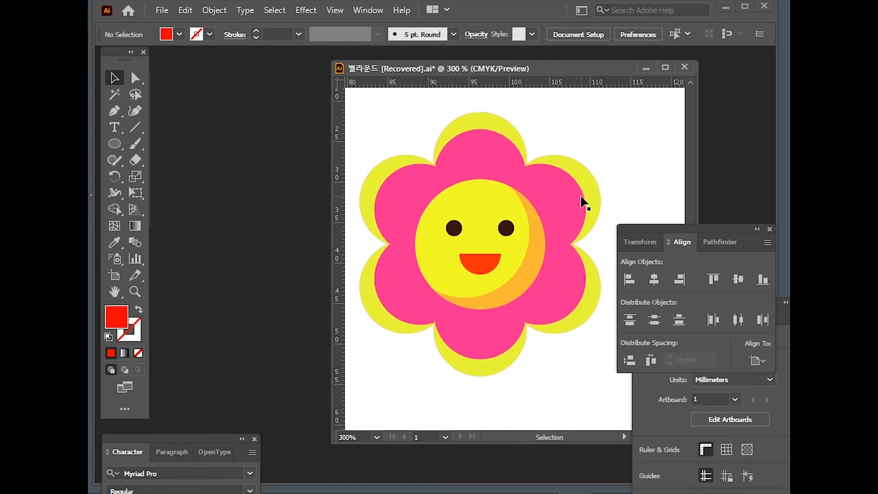
left_click(580, 194)
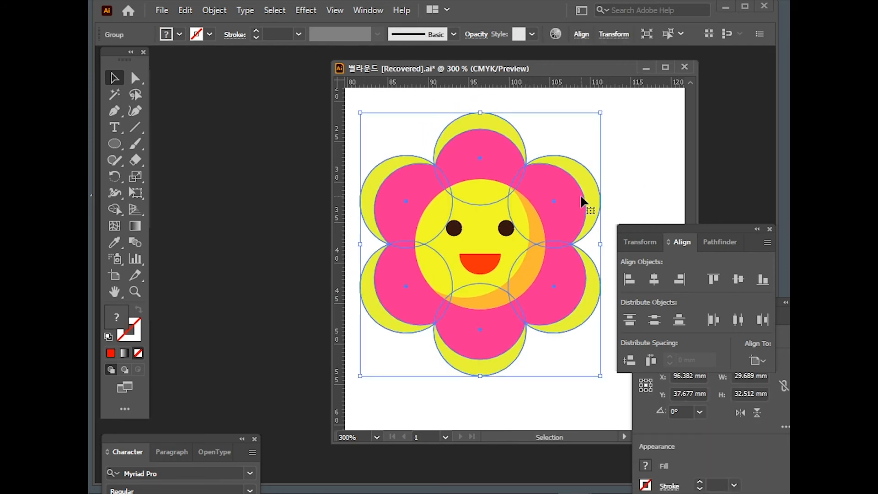
left_click_drag(652, 231, 652, 213)
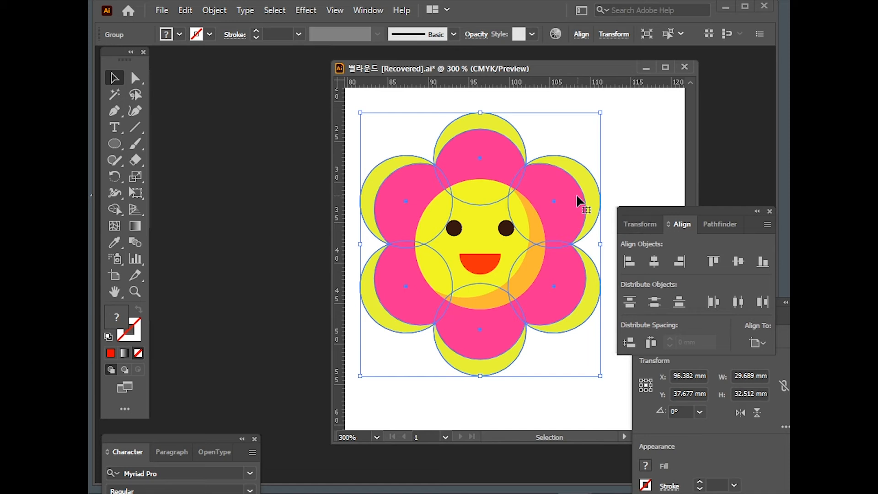
key("ctrl+c")
key("ctrl+f")
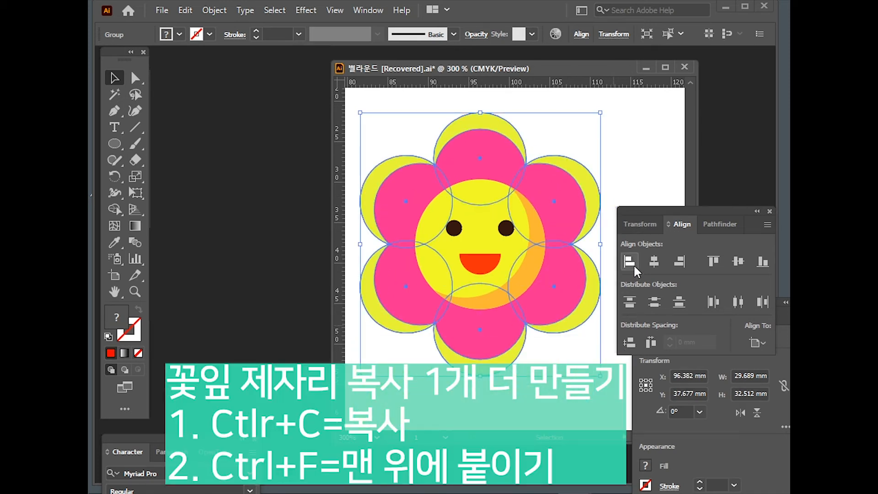
Unite the duplicated petals into a single shape and give it a dark brown stroke.
left_click(716, 224)
left_click(629, 261)
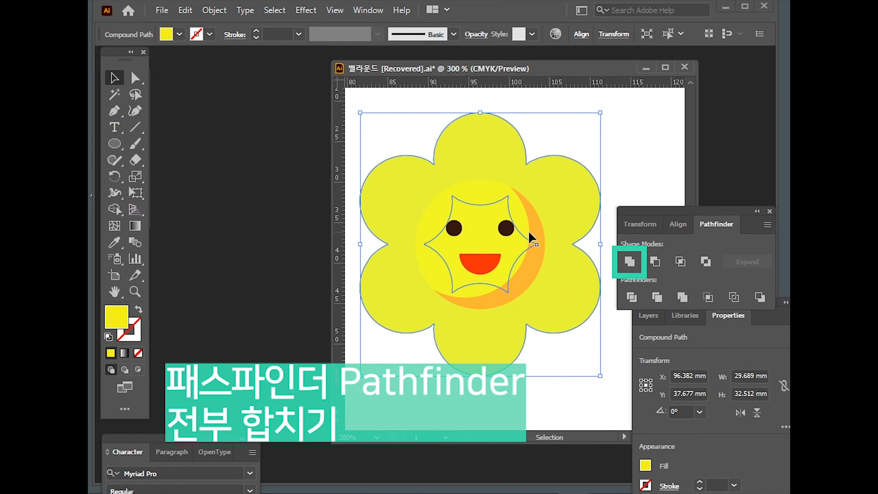
left_click(209, 33)
left_click(222, 76)
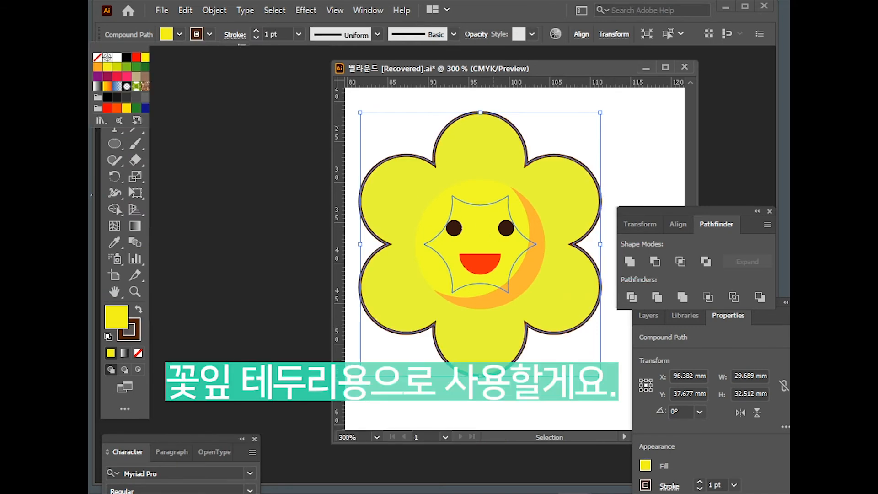
Send the united petal outline shape to the back, behind the whole flower.
right_click(470, 149)
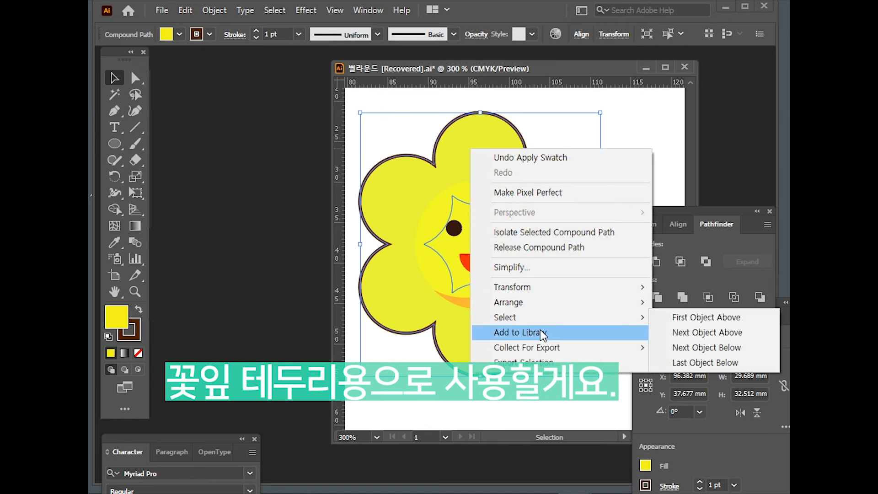
mouse_move(575, 298)
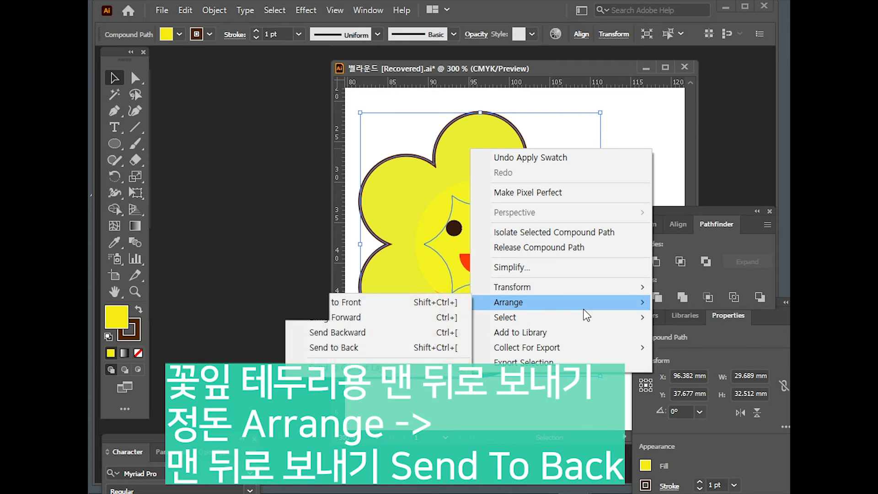
left_click(429, 347)
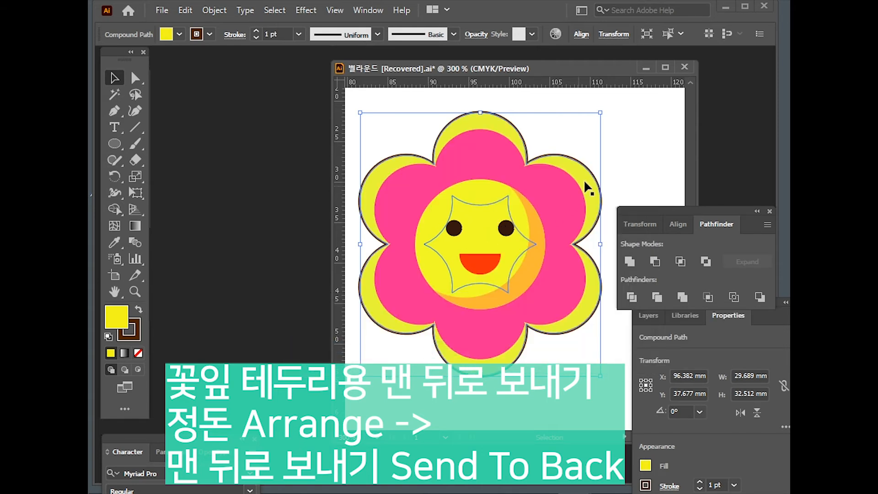
left_click(582, 196)
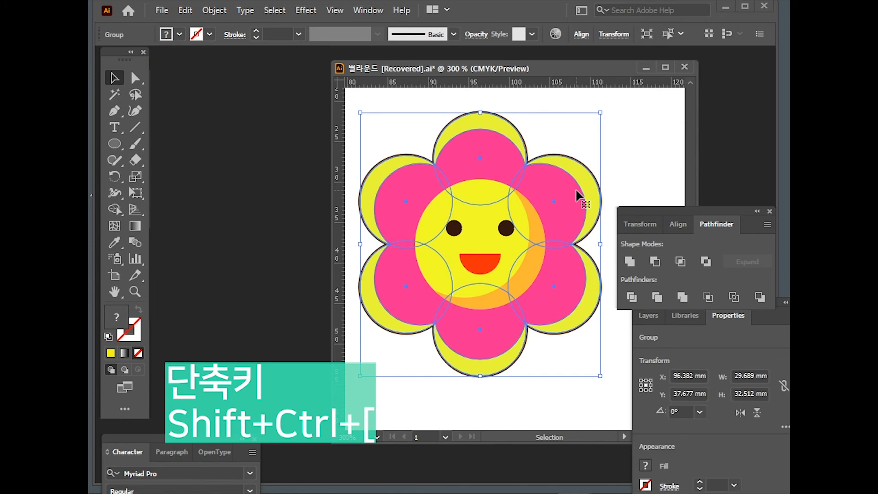
left_click(488, 108)
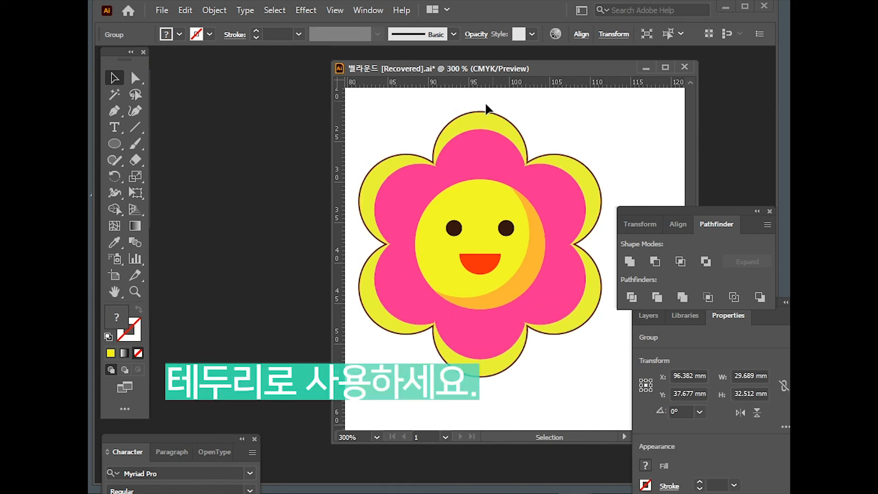
Expand Layer 1 to list its objects and highlight the compound path at the end of the list.
left_click_drag(655, 212, 655, 119)
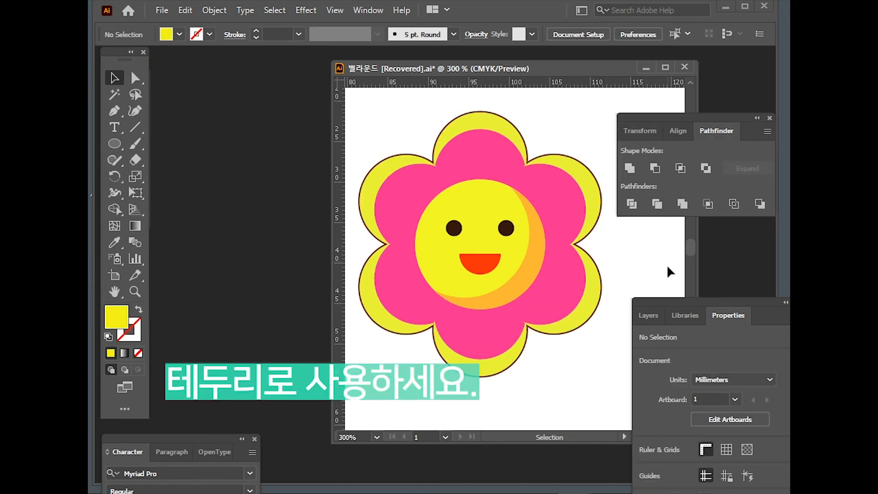
left_click_drag(667, 303, 667, 172)
left_click(649, 185)
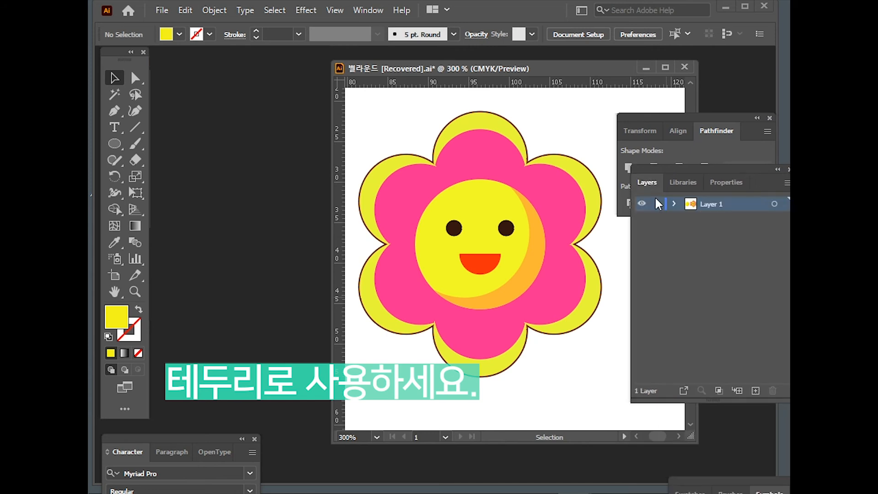
left_click(675, 204)
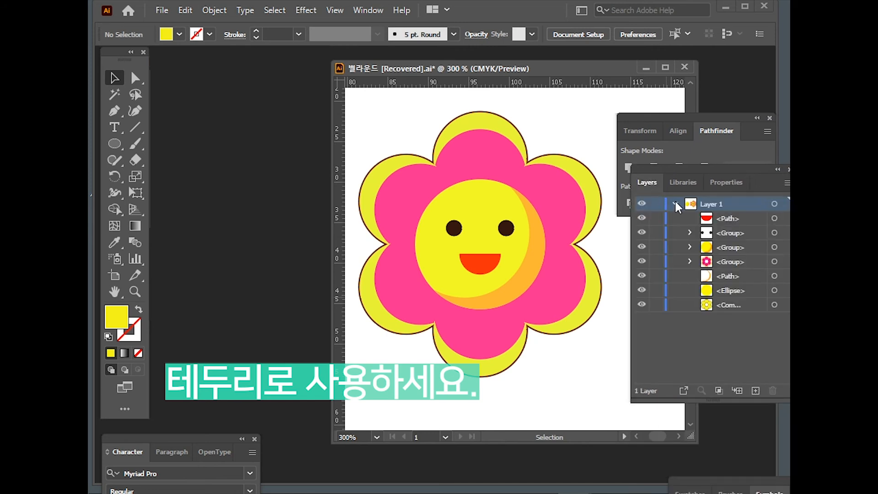
left_click(718, 305)
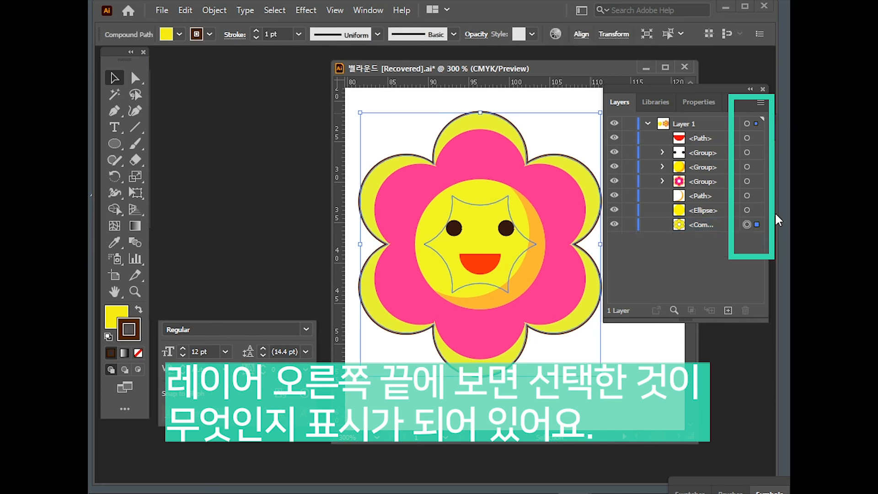
Select the petal outline's compound path, set its stroke weight to 2 pt and align the stroke to the outside.
left_click(758, 210)
left_click(758, 225)
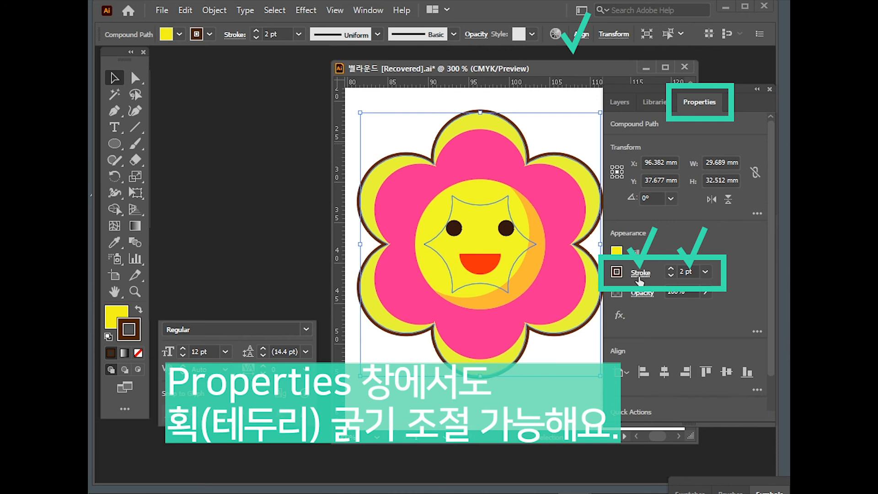
left_click(640, 275)
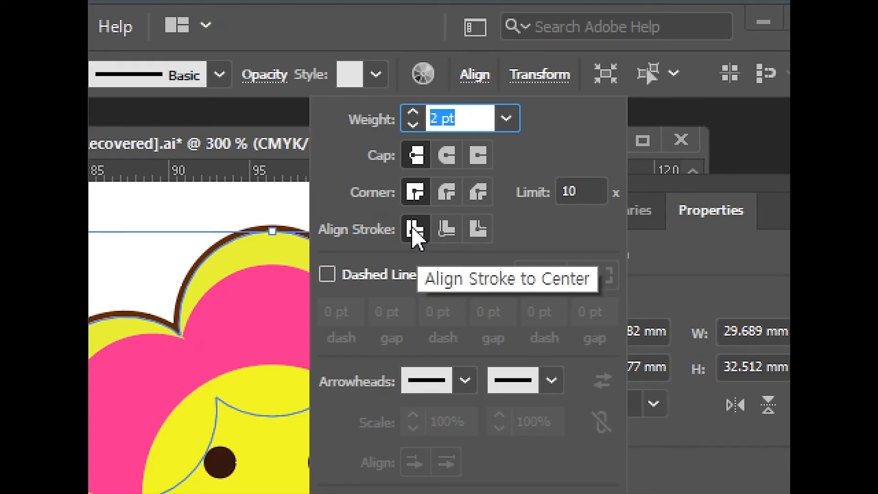
left_click(479, 231)
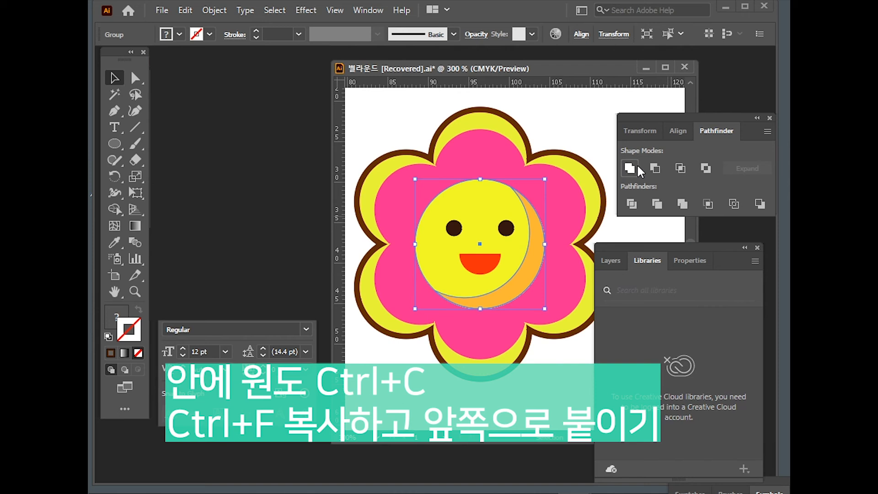
Unite the duplicated centre circles into one shape and give it a dark brown stroke of 2 pt.
left_click(638, 168)
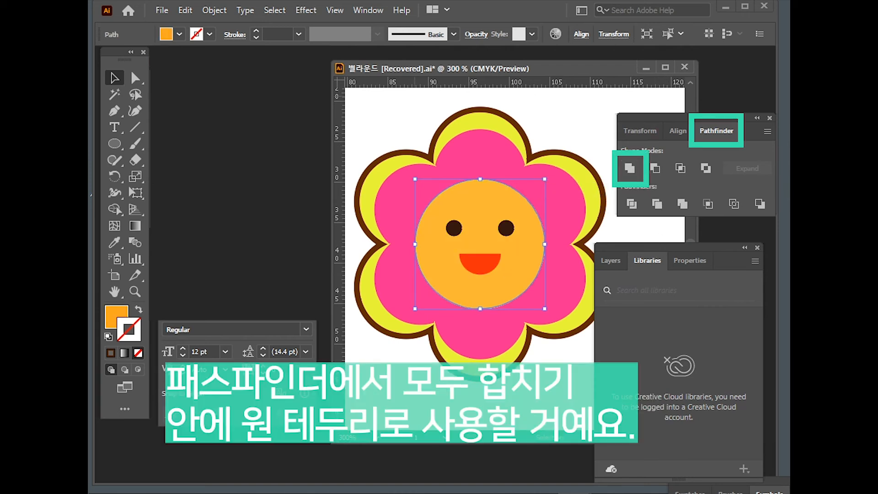
left_click(210, 35)
left_click(122, 56)
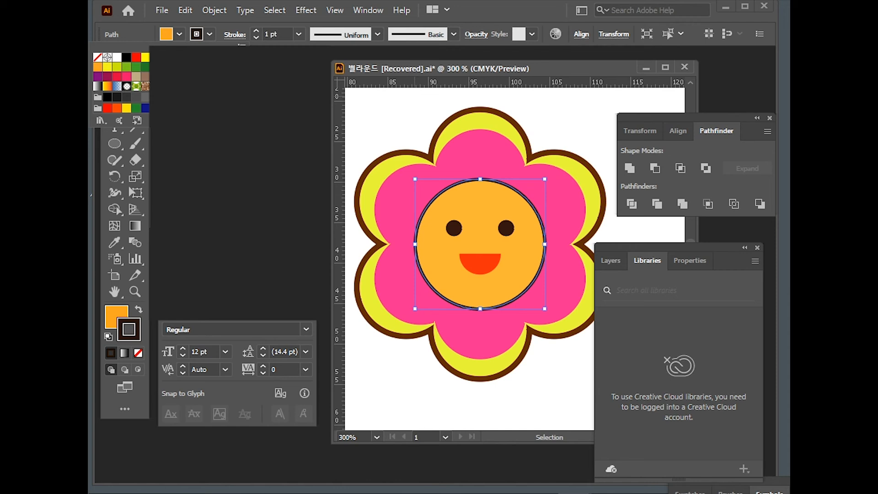
left_click(256, 37)
left_click_drag(284, 35, 241, 22)
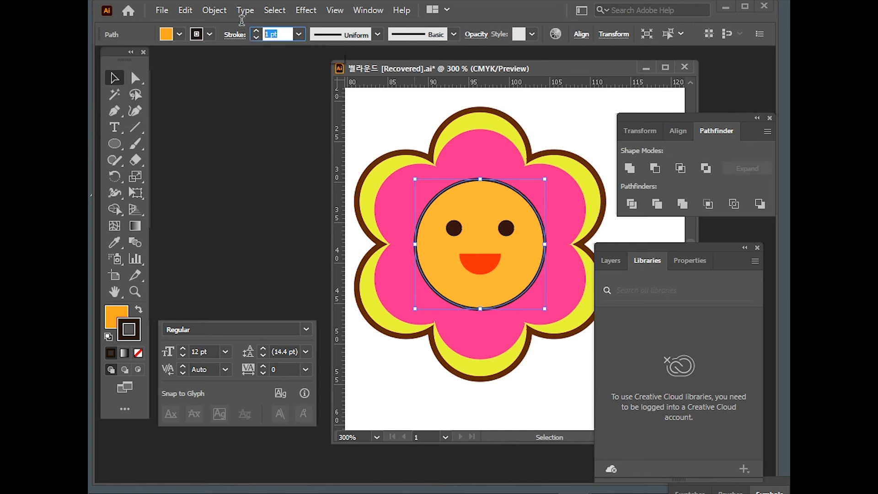
type("2")
key("Return")
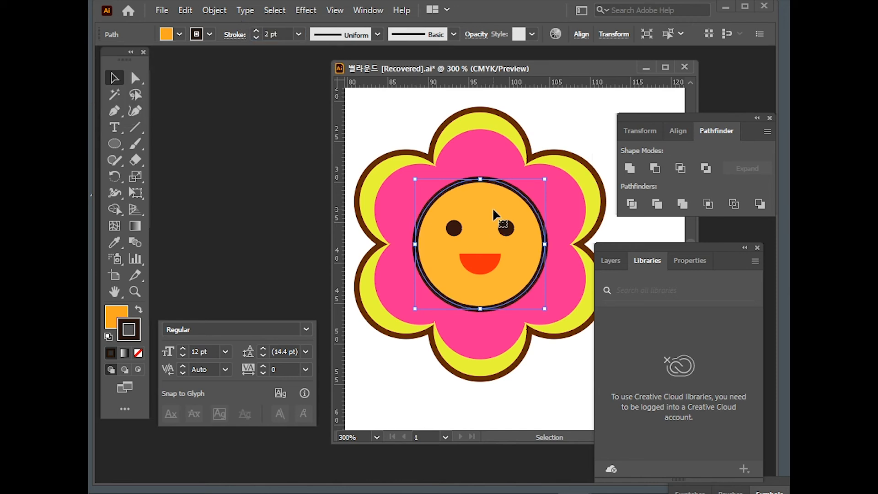
Move the united circle's path in the layer order to between the yellow face group and the pink petal group.
left_click(610, 260)
left_click_drag(663, 247, 670, 169)
left_click_drag(602, 295, 623, 329)
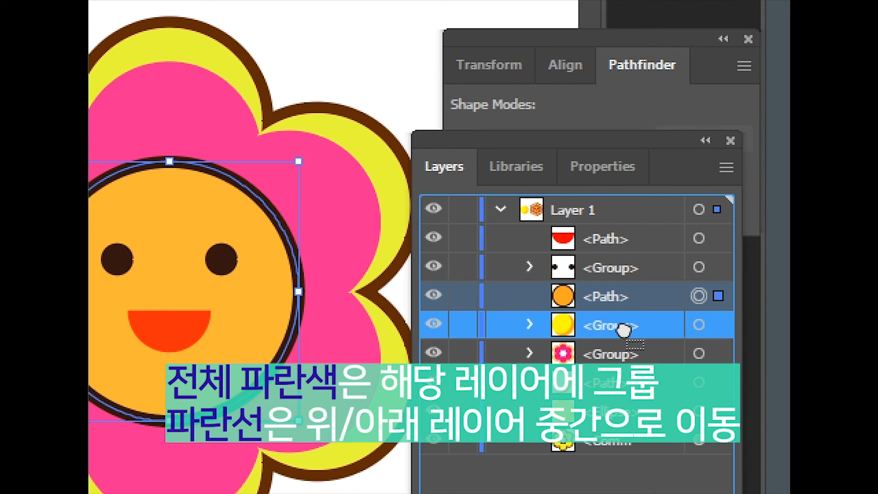
mouse_move(623, 329)
left_mouse_down()
mouse_move(627, 364)
mouse_move(628, 319)
mouse_move(630, 342)
left_mouse_up()
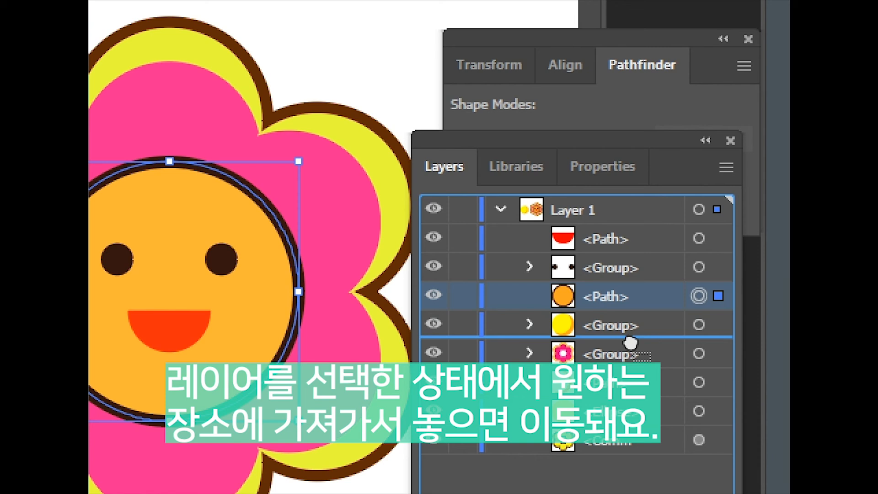
left_click_drag(630, 342, 632, 344)
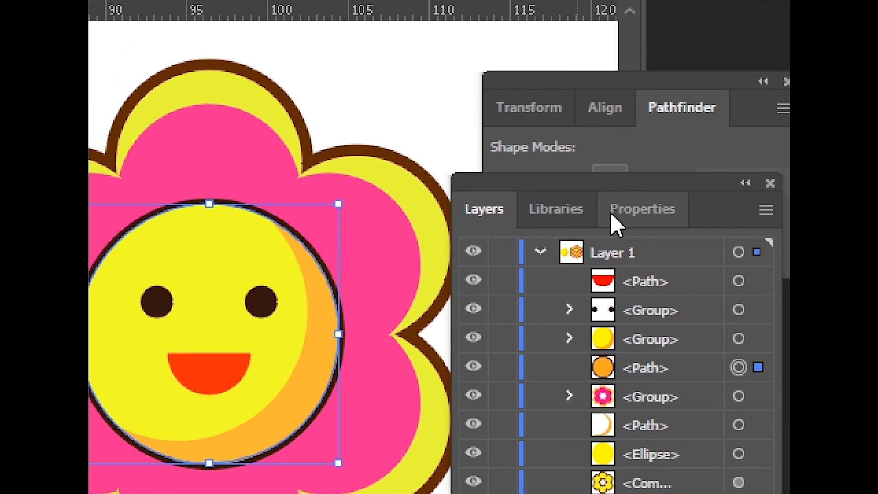
Align the centre circle's stroke to the outside of its path.
left_click(625, 220)
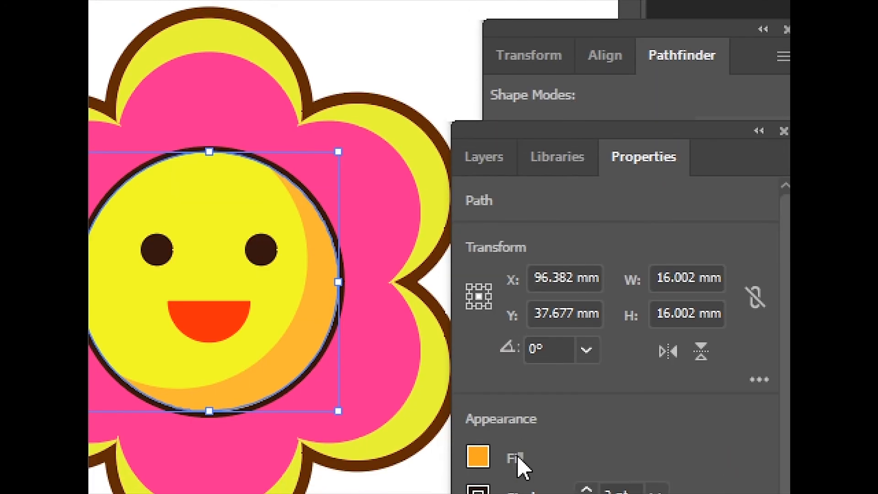
scroll(521, 457, "down", 3)
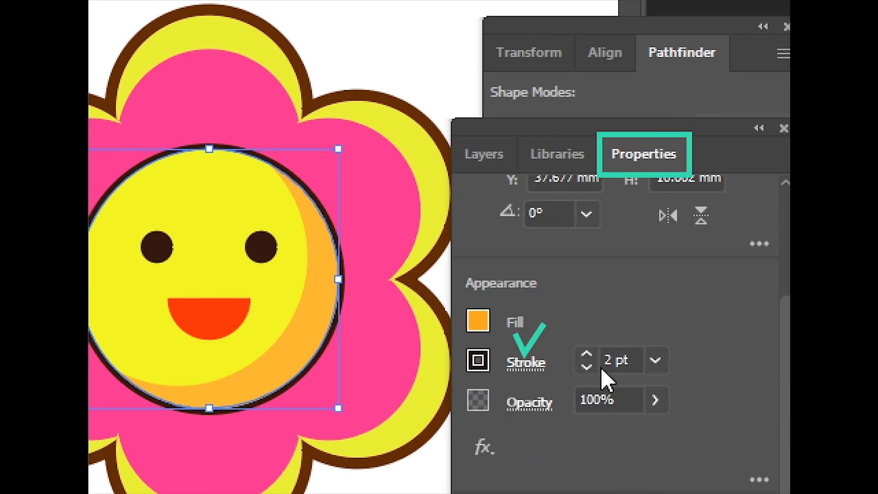
left_click(532, 368)
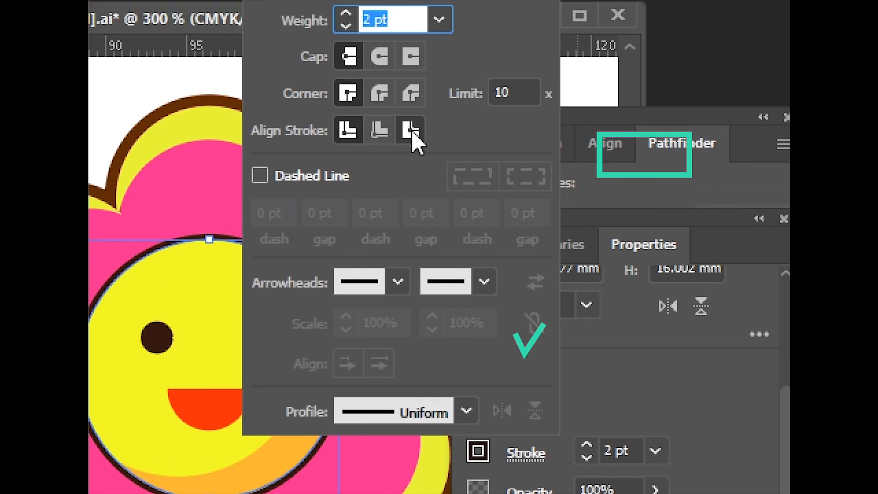
left_click(414, 133)
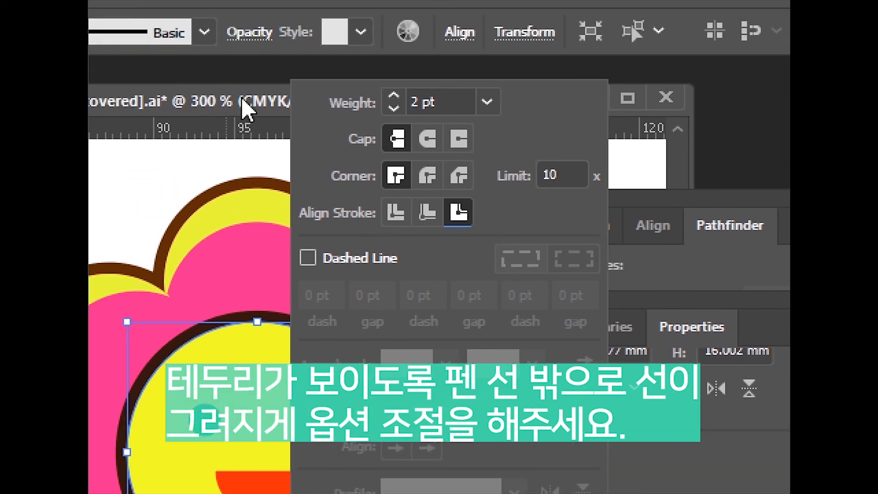
left_click(242, 100)
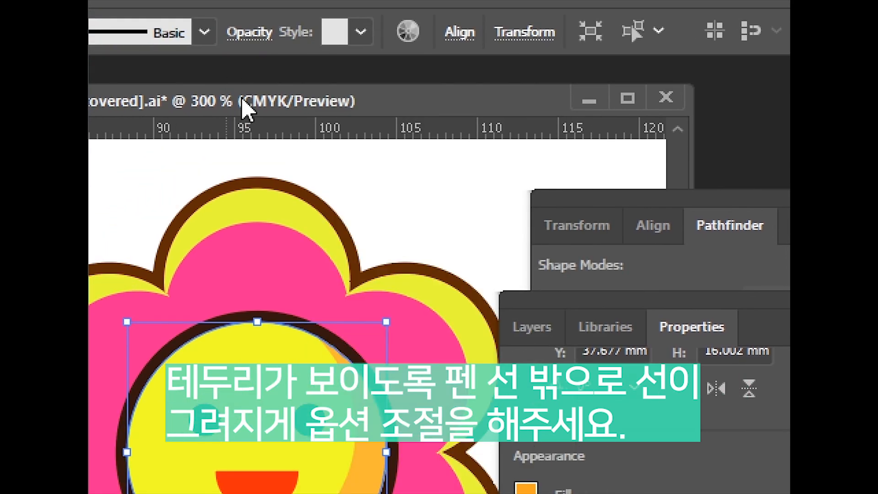
Apply the petal outline's appearance to the mouth with the Eyedropper.
scroll(266, 276, "down", 2)
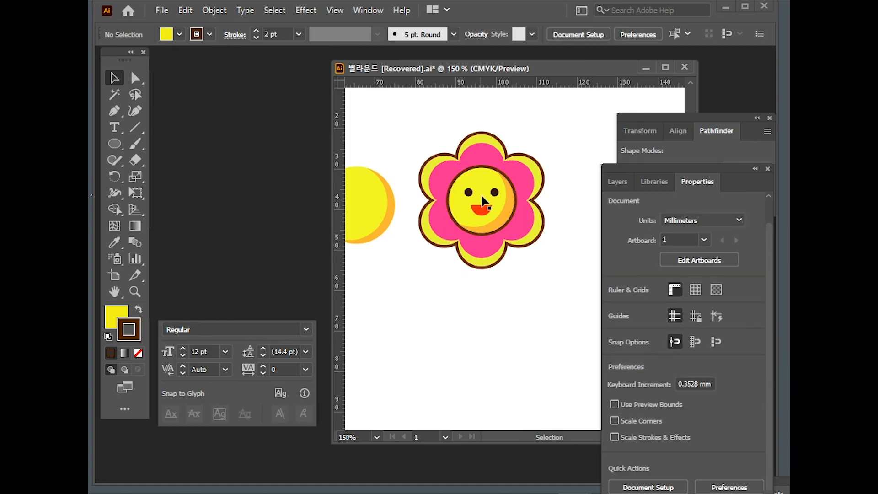
scroll(481, 197, "up", 3)
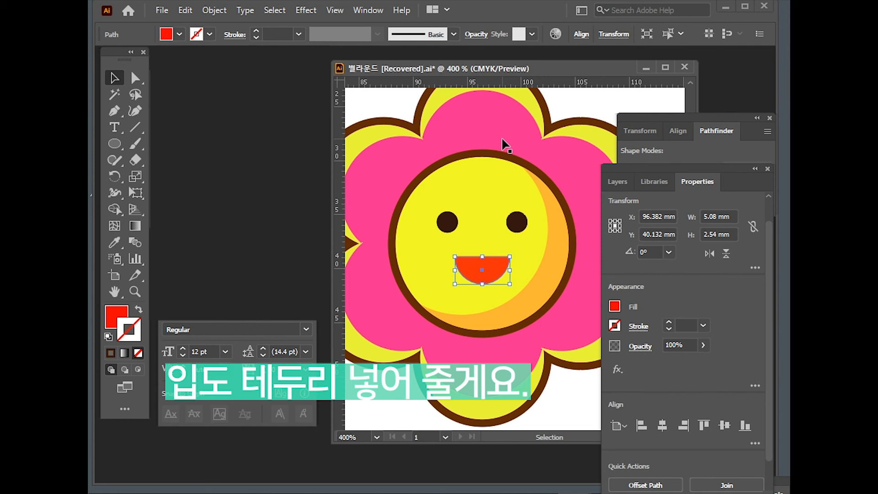
key("i")
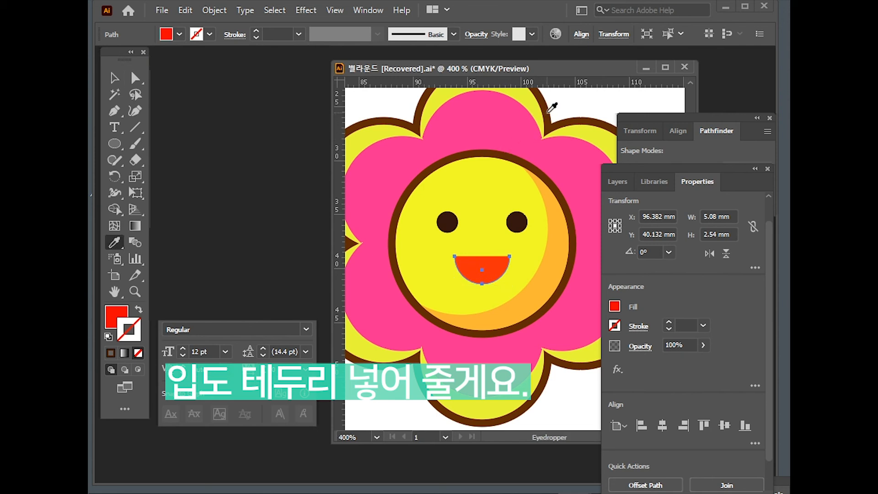
left_click(548, 112)
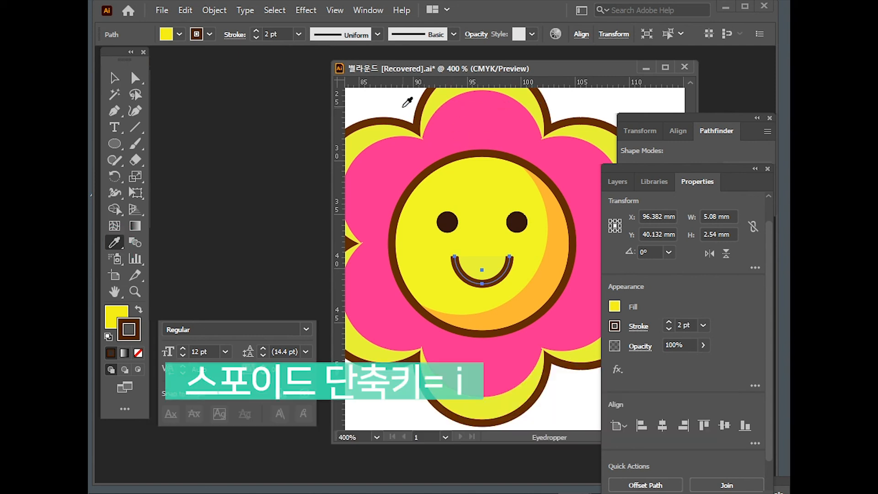
left_click(116, 78)
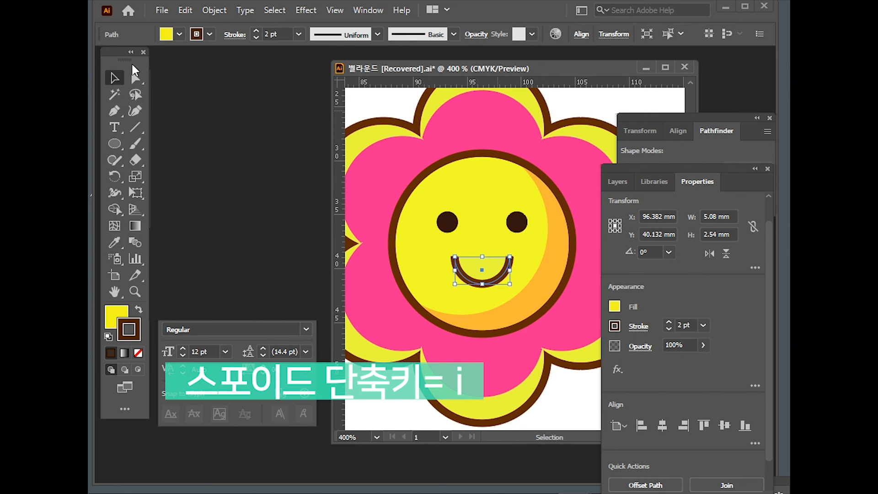
Fill the mouth with the dark pink swatch.
left_click(166, 36)
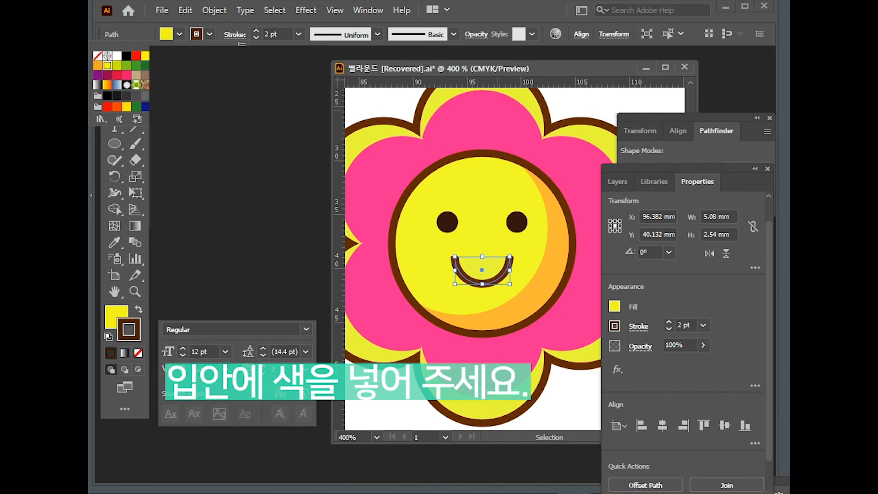
left_click(126, 75)
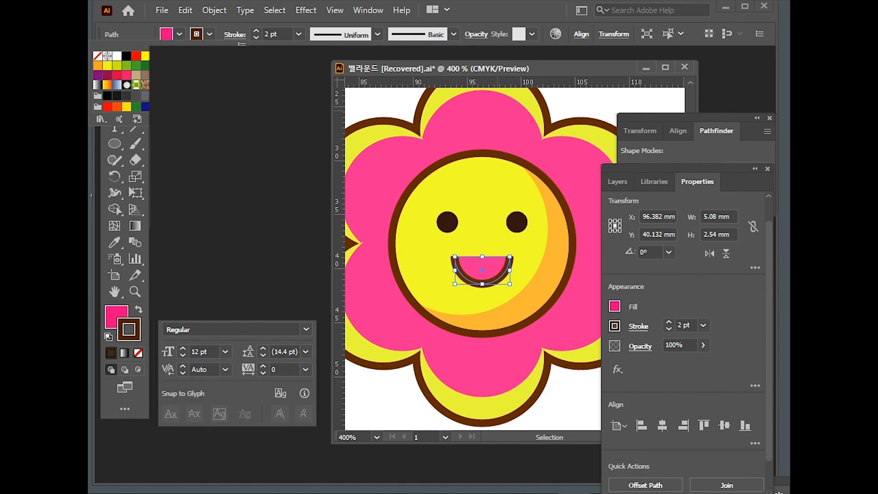
left_click(364, 68)
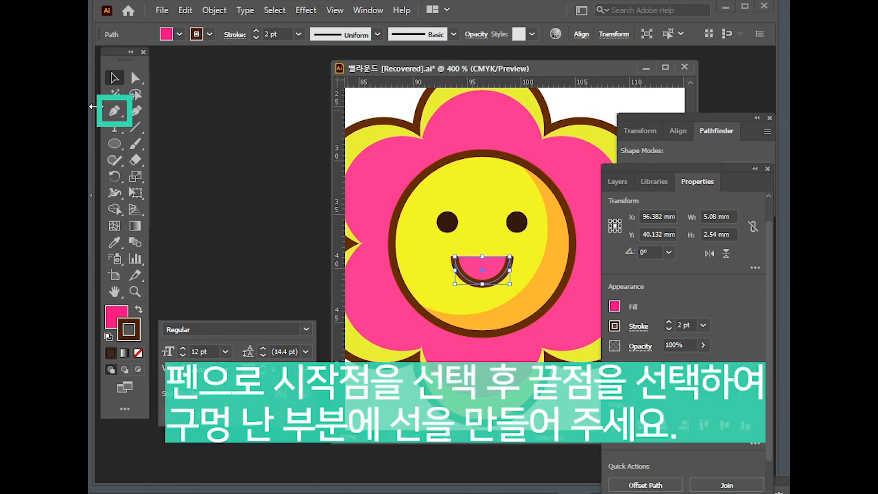
Close the mouth's open upper edge with a straight line using the Pen tool.
left_click(117, 110)
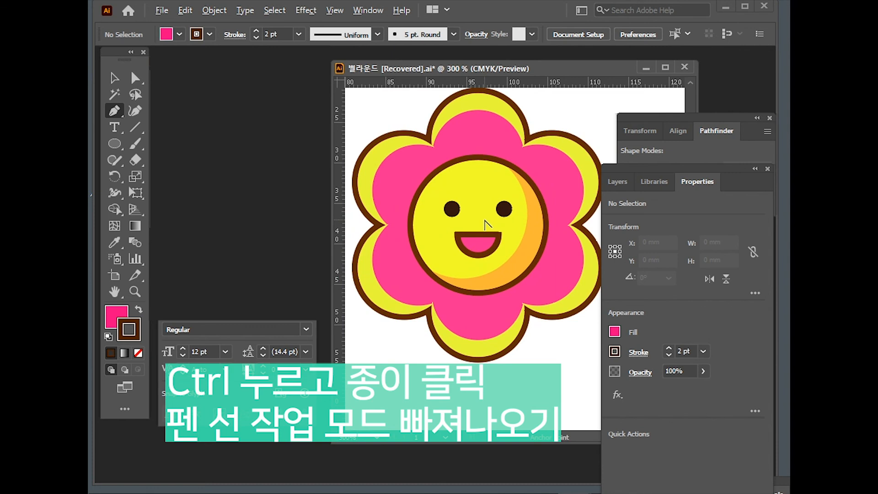
left_click_drag(629, 167, 644, 217)
left_click_drag(560, 177, 560, 190)
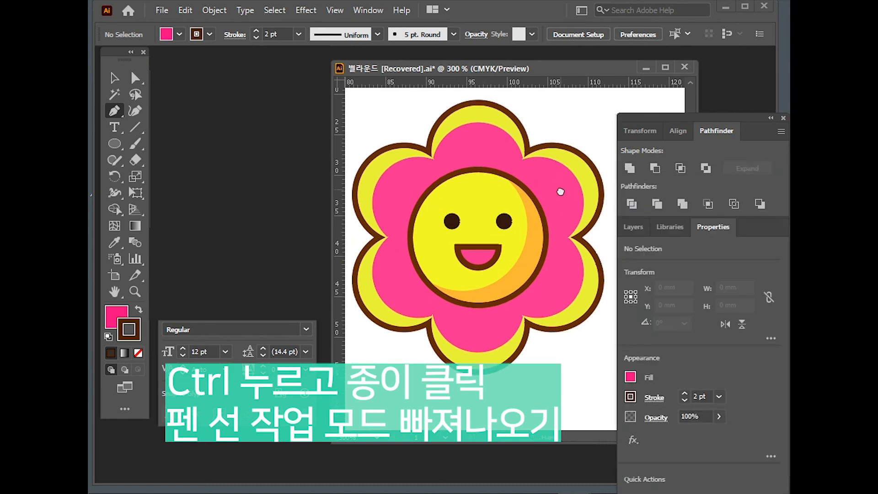
left_click(115, 78)
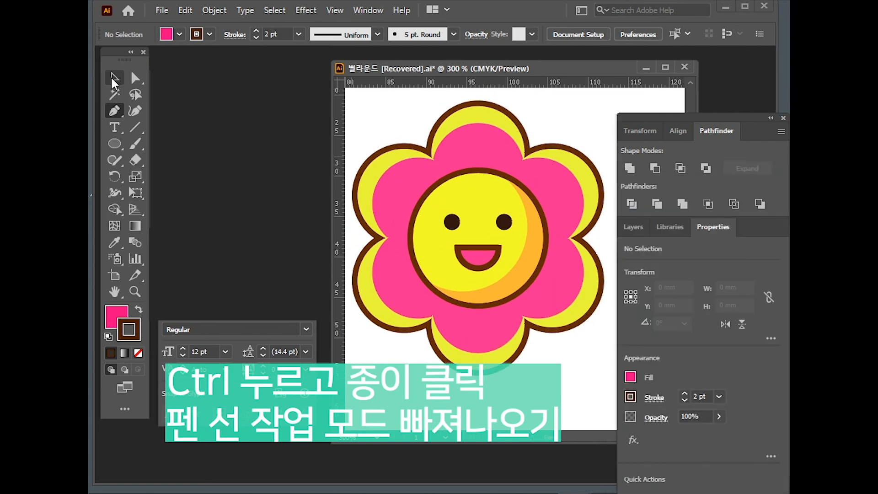
Draw a circle about 0.57 mm wide inside the left eye, nudge it into place and remove its stroke.
key("alt")
left_click(114, 144)
scroll(495, 270, "up", 1)
left_click_drag(433, 201, 439, 208)
key("Up")
key("Up")
key("Left")
key("Down")
key("Right")
key("Down")
key("Down")
left_click(138, 353)
key("x")
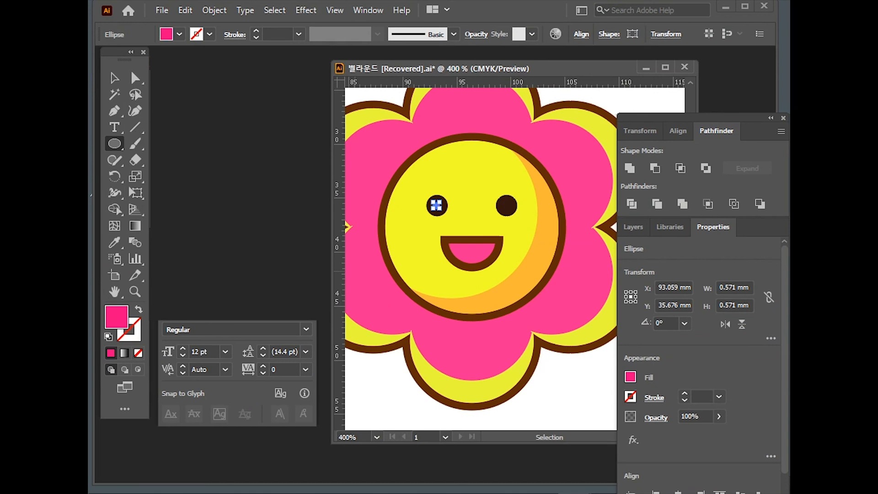
Fill the small circle with white and shift it slightly upward inside the left eye.
left_click(178, 33)
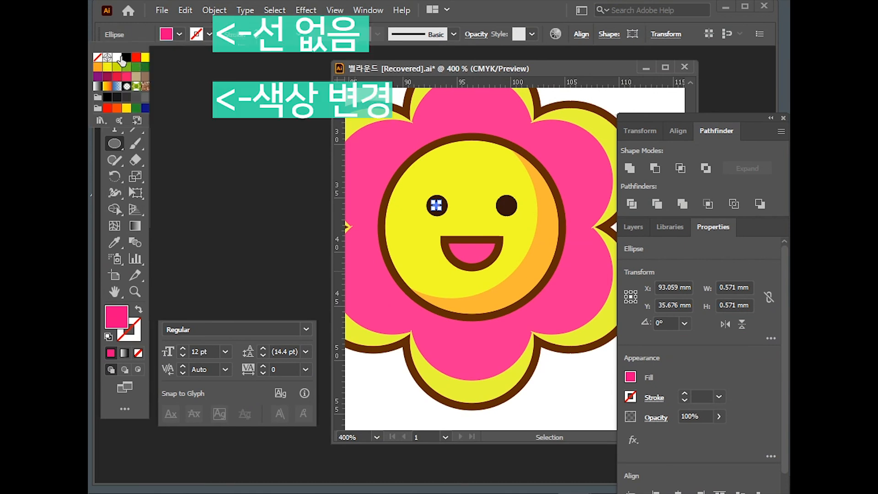
left_click(118, 58)
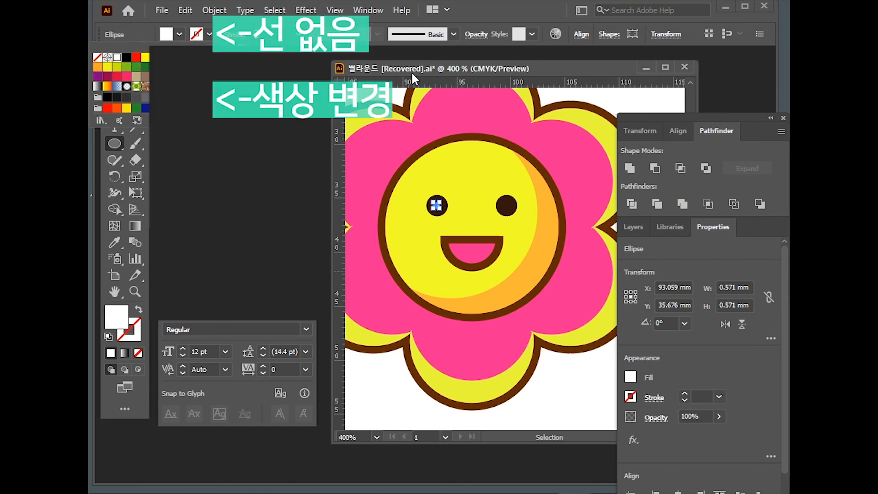
left_click(412, 67)
left_click(121, 78)
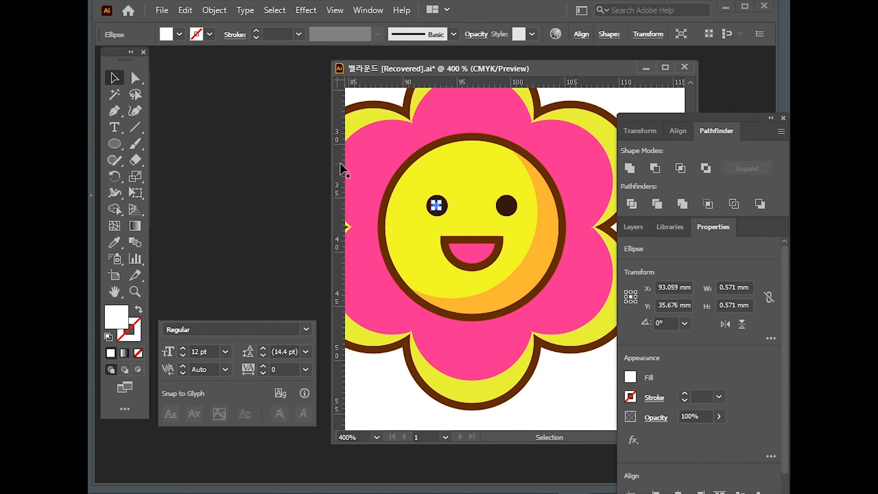
left_click(459, 206)
left_click(442, 203)
key("ctrl+shift+a")
Delete the plain right eye and group the left eye with its white highlight.
left_click(509, 207)
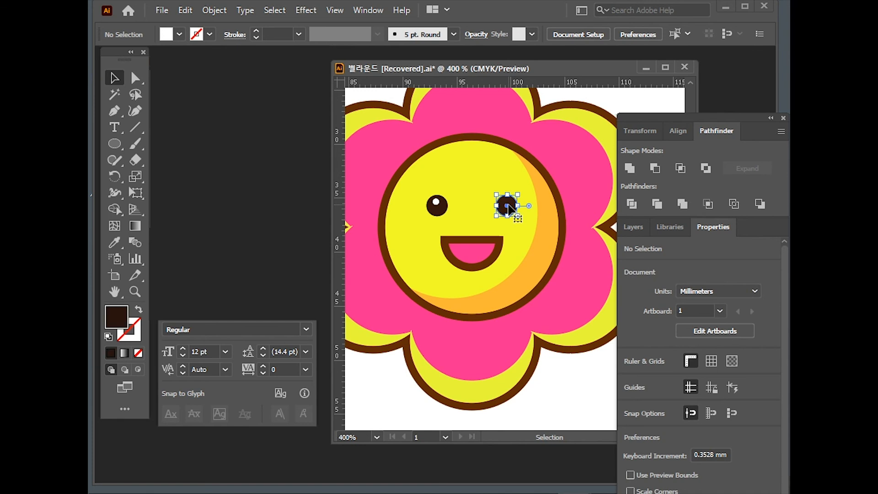
key("Delete")
left_click(442, 211)
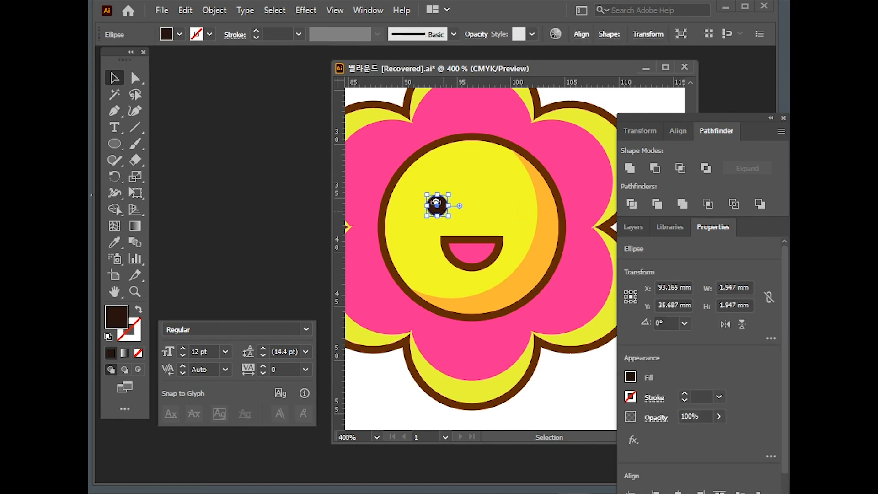
left_click(436, 201, "shift")
key("ctrl")
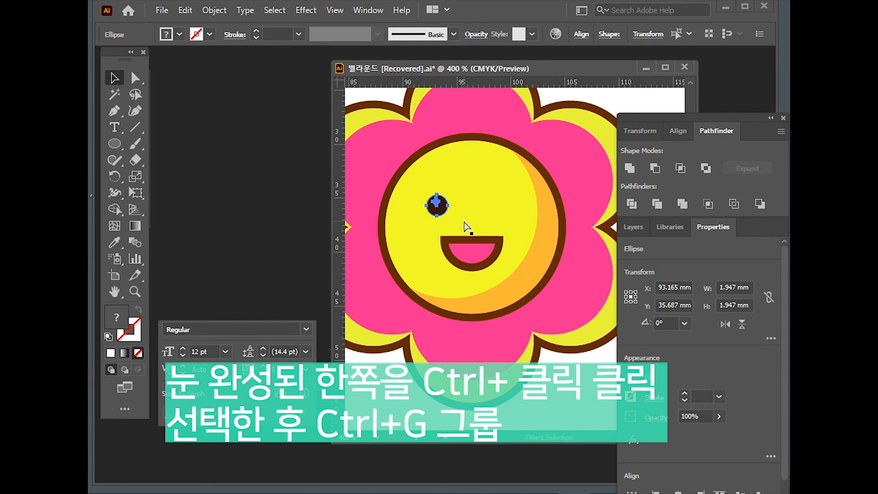
key("ctrl+g")
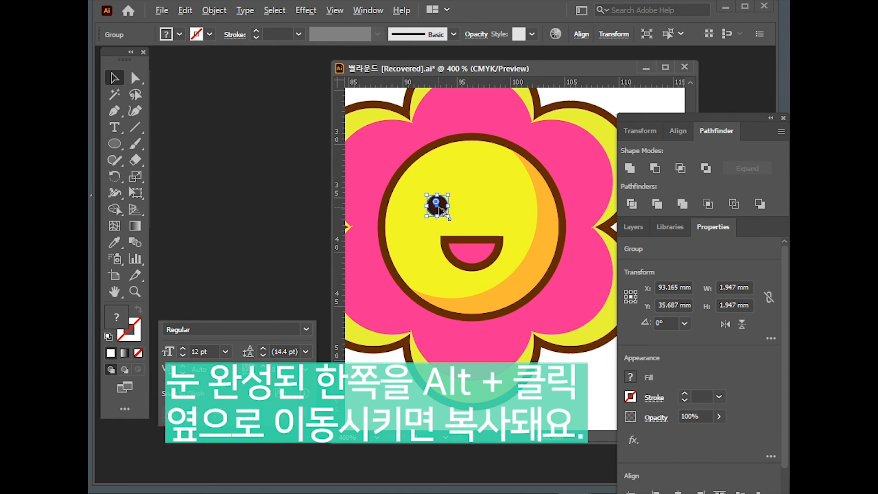
Duplicate the eye group straight across to the right side of the face and select both eyes.
left_click_drag(440, 207, 507, 222, "alt")
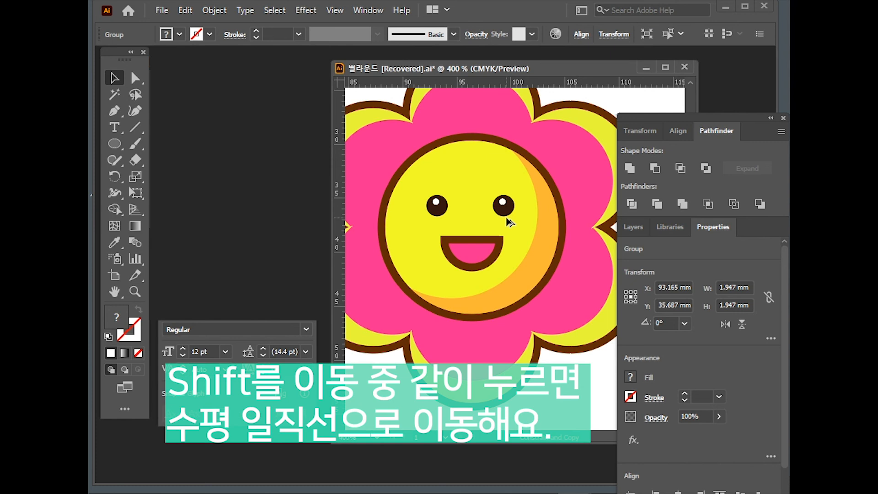
left_click_drag(505, 215, 506, 216, "alt")
left_click(442, 205, "shift")
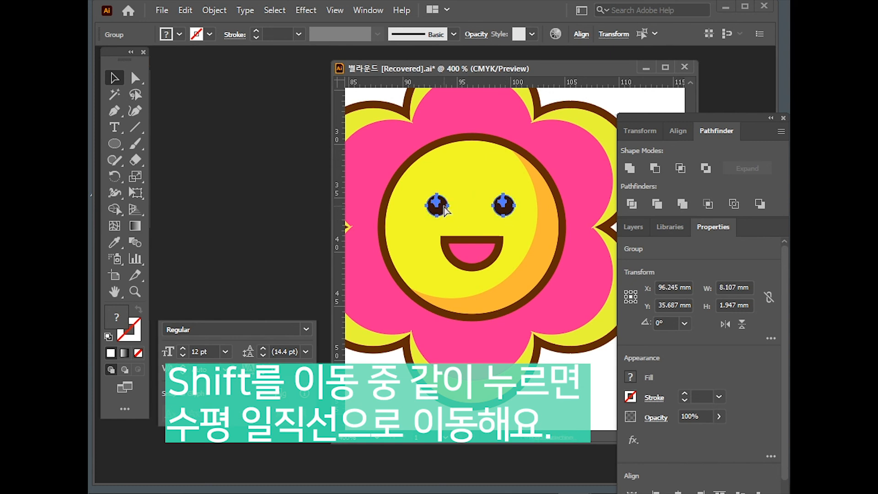